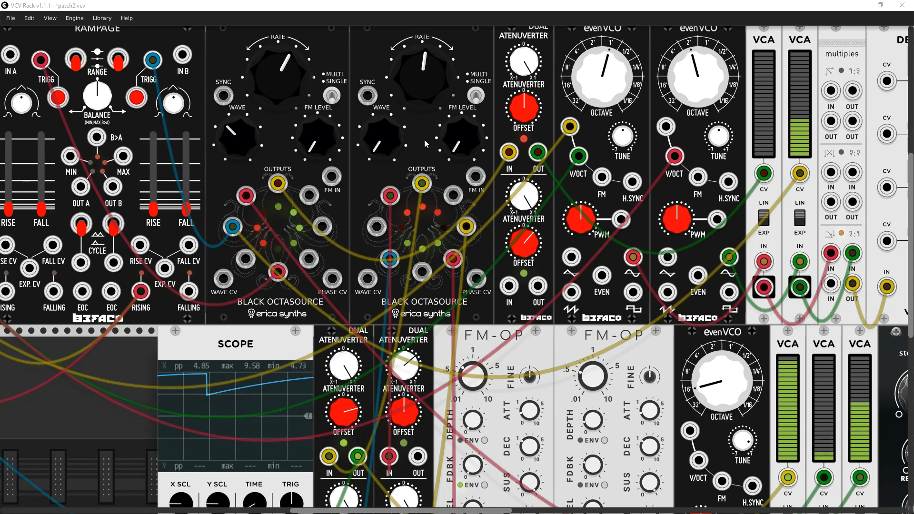
- Save the current patch and open patch1.vcv
{"action": "left_click_drag", "start_coordinate": [424, 140], "coordinate": [457, 190]}
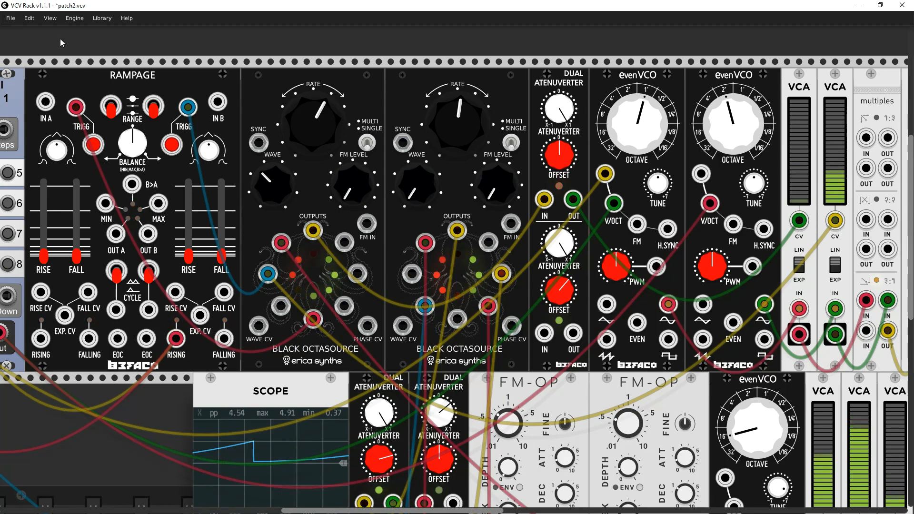
{"action": "key", "text": "ctrl+s"}
{"action": "left_click", "coordinate": [10, 19]}
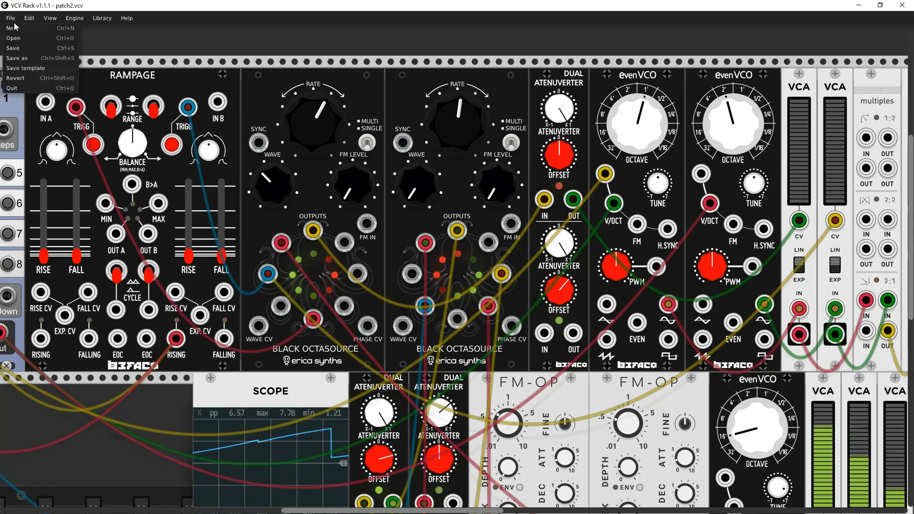
{"action": "left_click", "coordinate": [13, 38]}
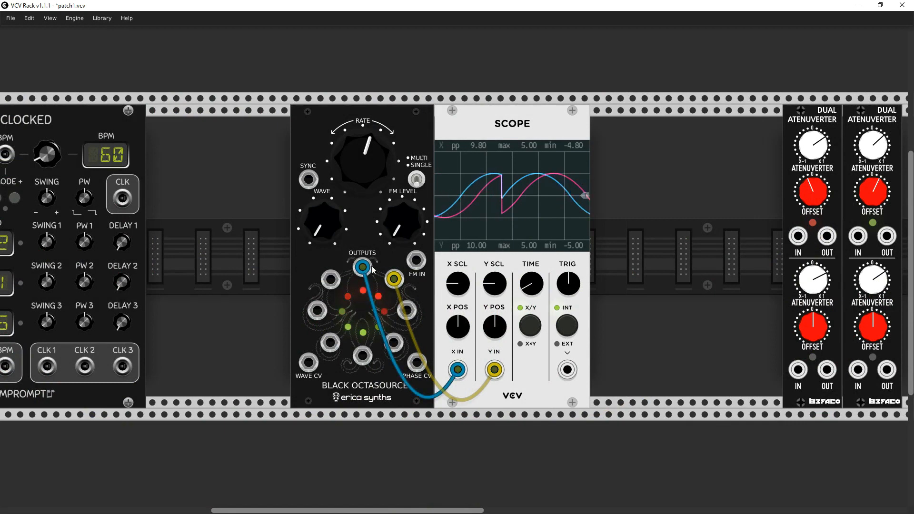
- Remove both cables between Black Octasource and Scope, and patch the Octasource's top output into the Scope's X IN
{"action": "right_click", "coordinate": [394, 279]}
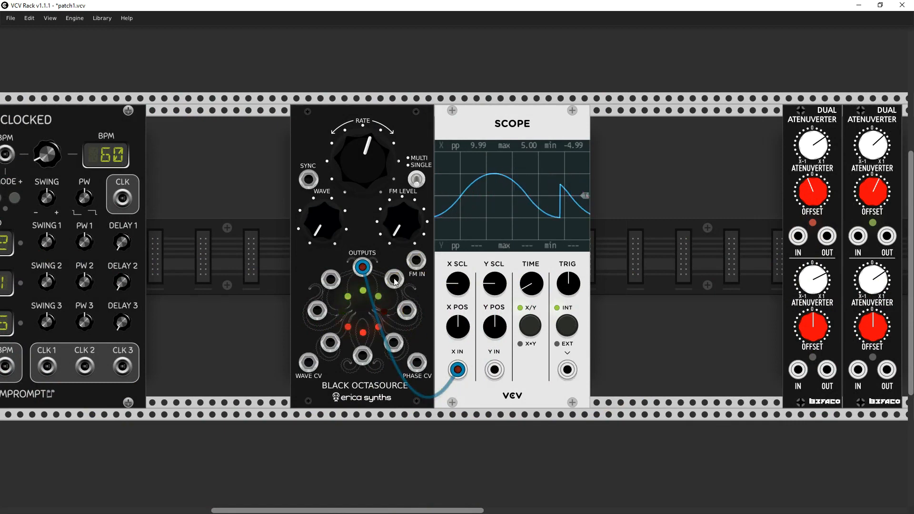
{"action": "right_click", "coordinate": [364, 268]}
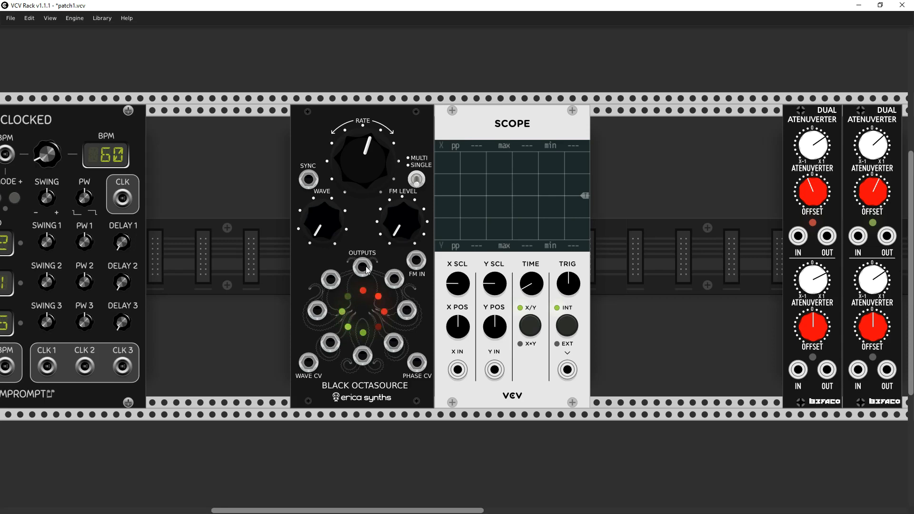
{"action": "mouse_move", "coordinate": [367, 270]}
{"action": "left_mouse_down"}
{"action": "mouse_move", "coordinate": [365, 301]}
{"action": "mouse_move", "coordinate": [458, 369]}
{"action": "left_mouse_up"}
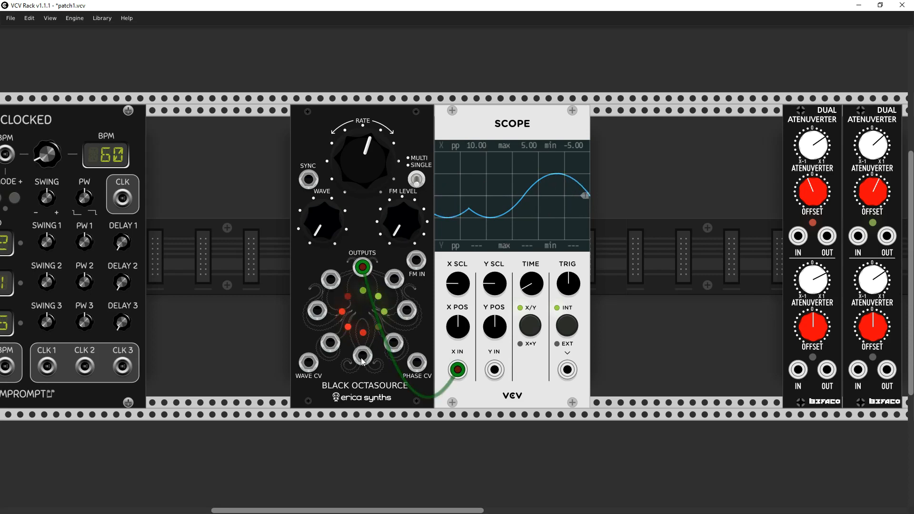
- Patch the Octasource's bottom output into the Scope's Y IN, moving that cable to the rightmost output and finally to the upper-right output
{"action": "mouse_move", "coordinate": [361, 356]}
{"action": "left_mouse_down"}
{"action": "mouse_move", "coordinate": [476, 381]}
{"action": "mouse_move", "coordinate": [493, 371]}
{"action": "left_mouse_up"}
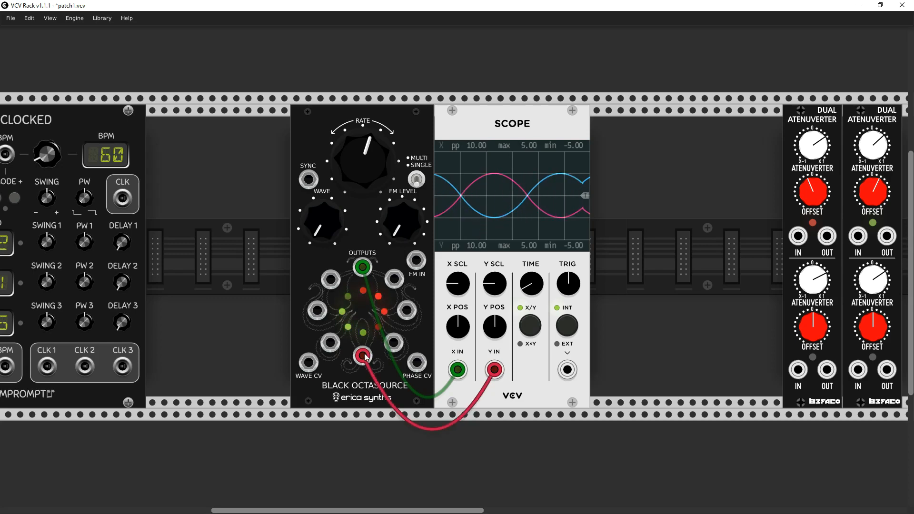
{"action": "left_click_drag", "start_coordinate": [363, 355], "coordinate": [406, 311]}
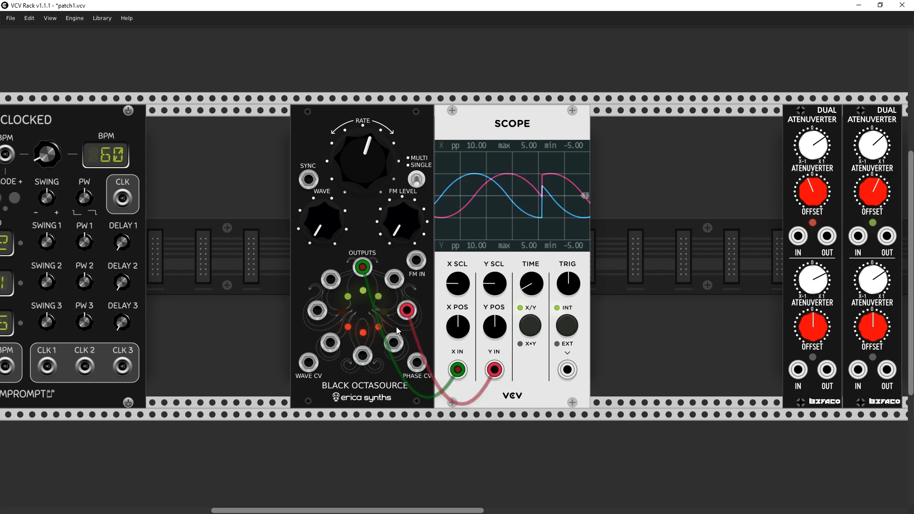
{"action": "left_click_drag", "start_coordinate": [406, 310], "coordinate": [394, 279]}
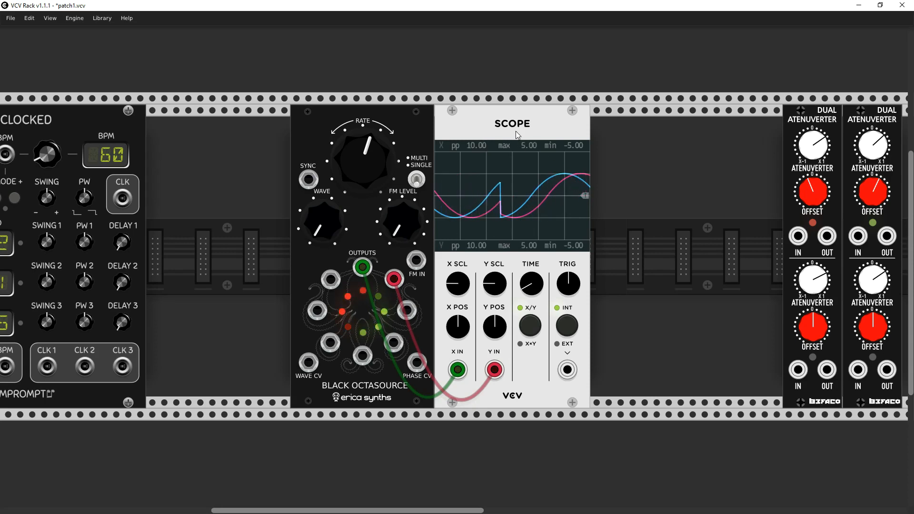
- Move the Black Octasource and Scope up against Clocked, and place a duplicate Scope beside the original
{"action": "left_click_drag", "start_coordinate": [507, 130], "coordinate": [367, 139]}
{"action": "right_click", "coordinate": [357, 124]}
{"action": "left_click", "coordinate": [384, 189]}
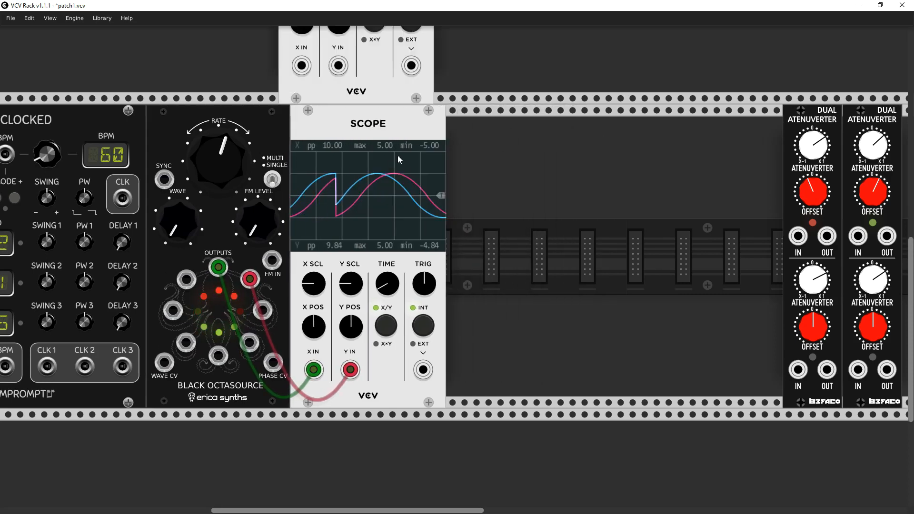
{"action": "left_click", "coordinate": [509, 299]}
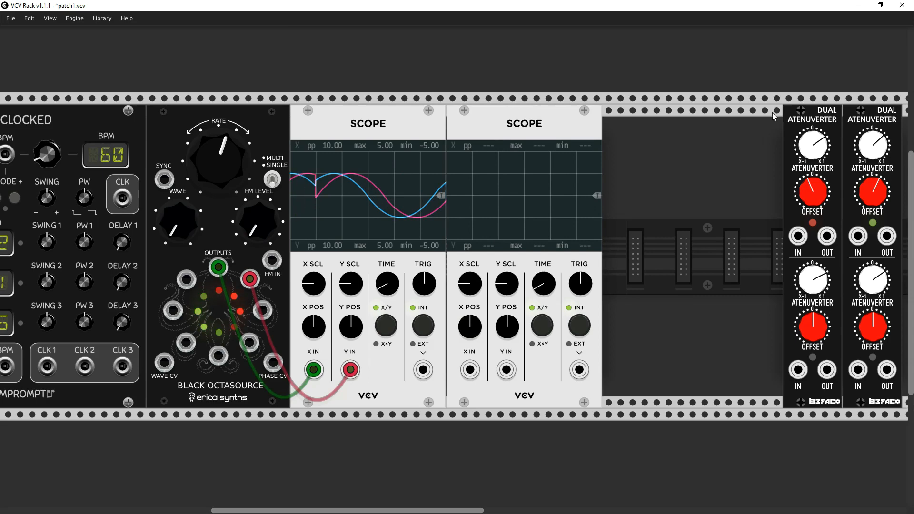
- Shift the Dual Atenuverters farther along the row and duplicate the Scope again as a third one
{"action": "left_click_drag", "start_coordinate": [796, 123], "coordinate": [850, 138]}
{"action": "right_click", "coordinate": [563, 145]}
{"action": "left_click", "coordinate": [583, 201]}
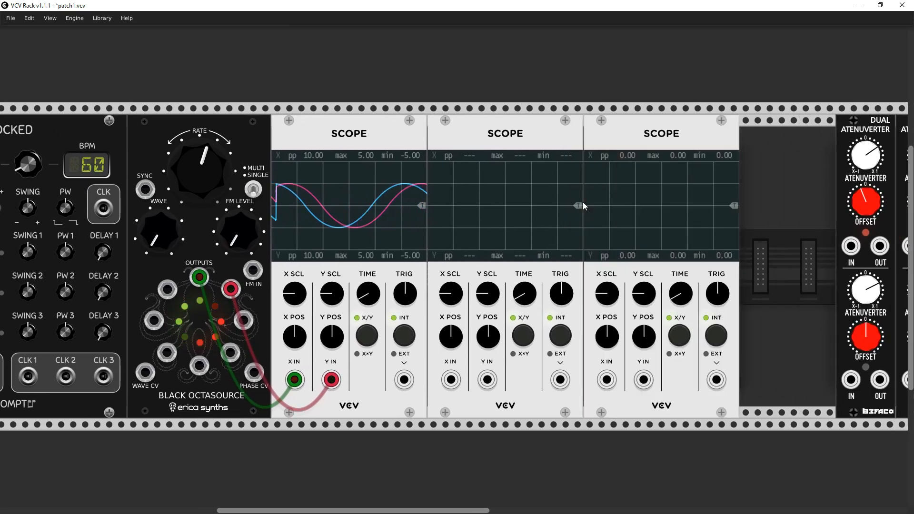
- Patch the Octasource's third to sixth outputs, counted clockwise from the top, into X IN and Y IN of the second and third Scopes
{"action": "left_click_drag", "start_coordinate": [245, 321], "coordinate": [323, 353]}
{"action": "left_click_drag", "start_coordinate": [247, 325], "coordinate": [450, 379]}
{"action": "left_click_drag", "start_coordinate": [230, 353], "coordinate": [487, 379]}
{"action": "left_click_drag", "start_coordinate": [199, 366], "coordinate": [604, 387]}
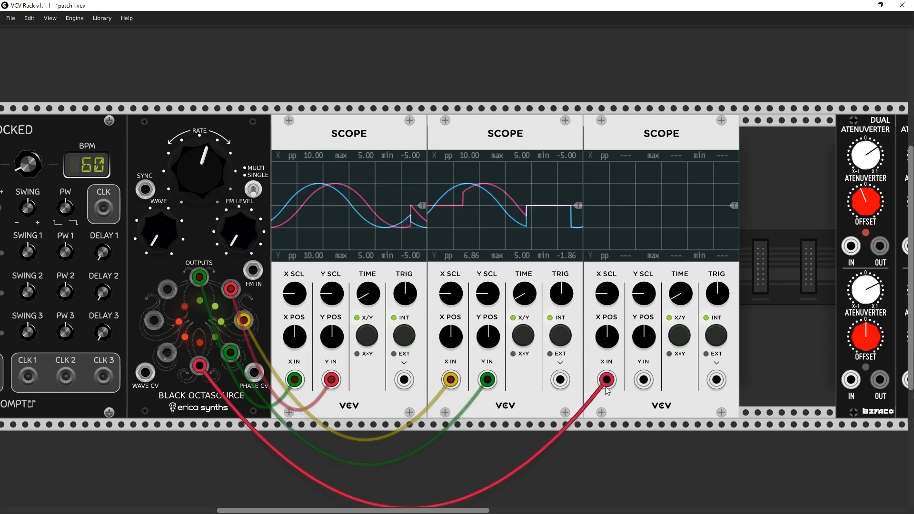
{"action": "mouse_move", "coordinate": [167, 352]}
{"action": "left_mouse_down"}
{"action": "mouse_move", "coordinate": [635, 388]}
{"action": "mouse_move", "coordinate": [644, 379]}
{"action": "left_mouse_up"}
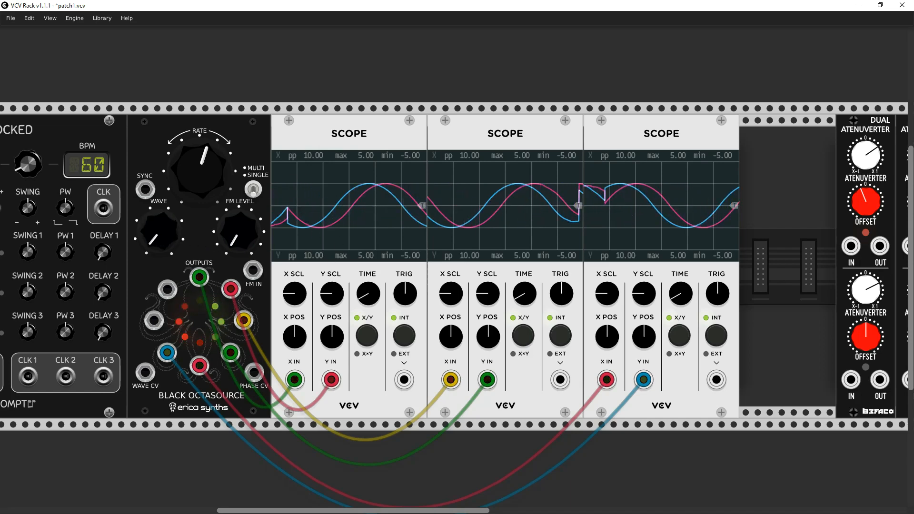
- Raise the Octasource's WAVE slightly above its minimum and turn the Scope's TIME fully down
{"action": "left_click_drag", "start_coordinate": [159, 232], "coordinate": [159, 209]}
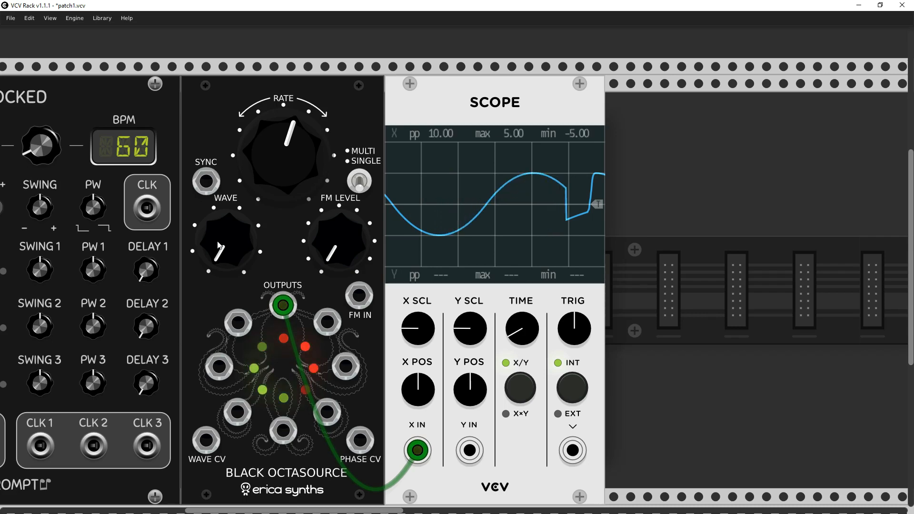
{"action": "left_click_drag", "start_coordinate": [226, 240], "coordinate": [226, 232]}
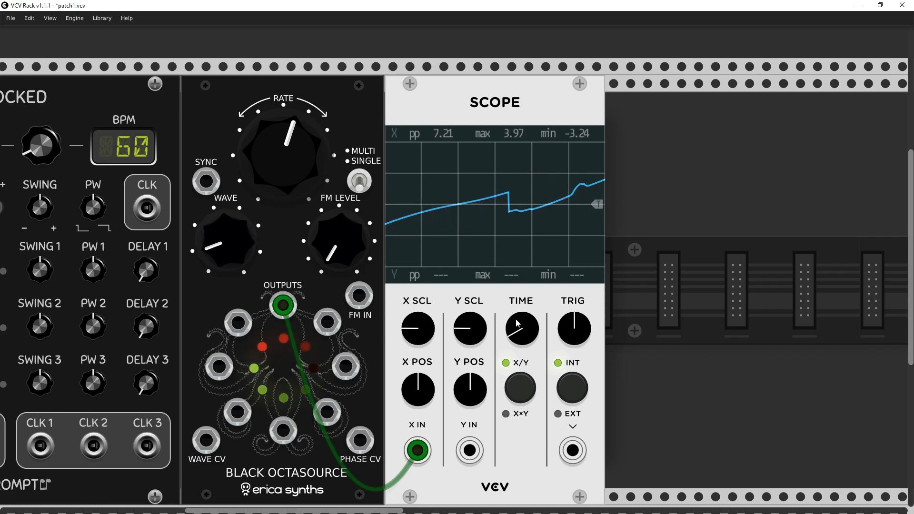
{"action": "left_click_drag", "start_coordinate": [517, 322], "coordinate": [517, 354]}
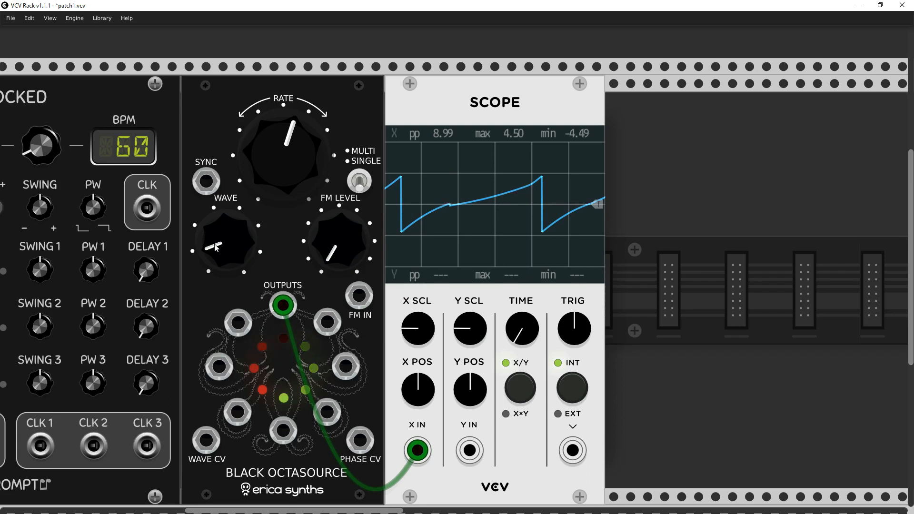
- Sweep the Octasource's WAVE up in stages to about two o'clock, and return it to about nine o'clock
{"action": "left_click_drag", "start_coordinate": [226, 240], "coordinate": [226, 192]}
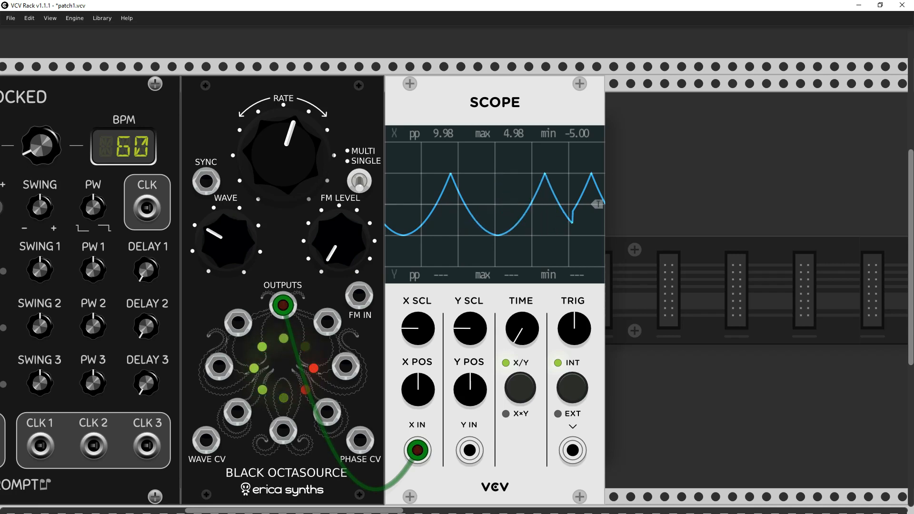
{"action": "left_click_drag", "start_coordinate": [226, 241], "coordinate": [226, 197]}
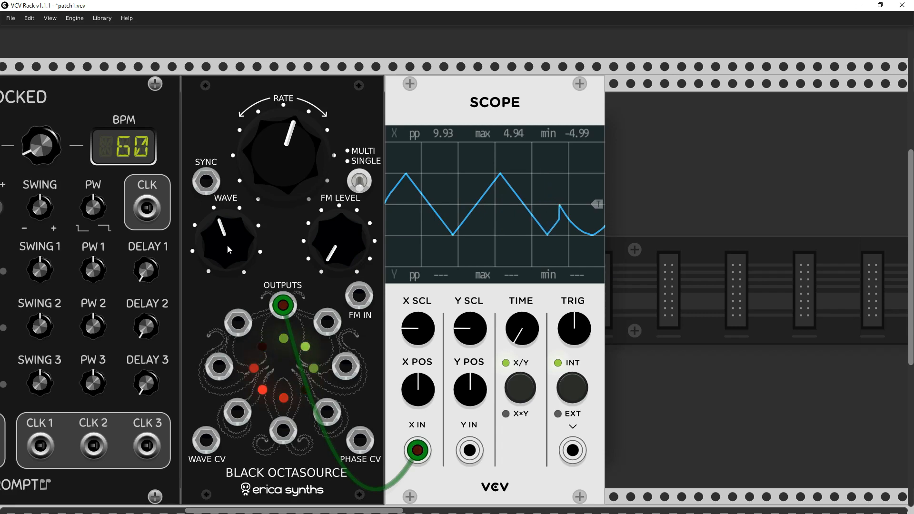
{"action": "left_click_drag", "start_coordinate": [229, 250], "coordinate": [229, 238]}
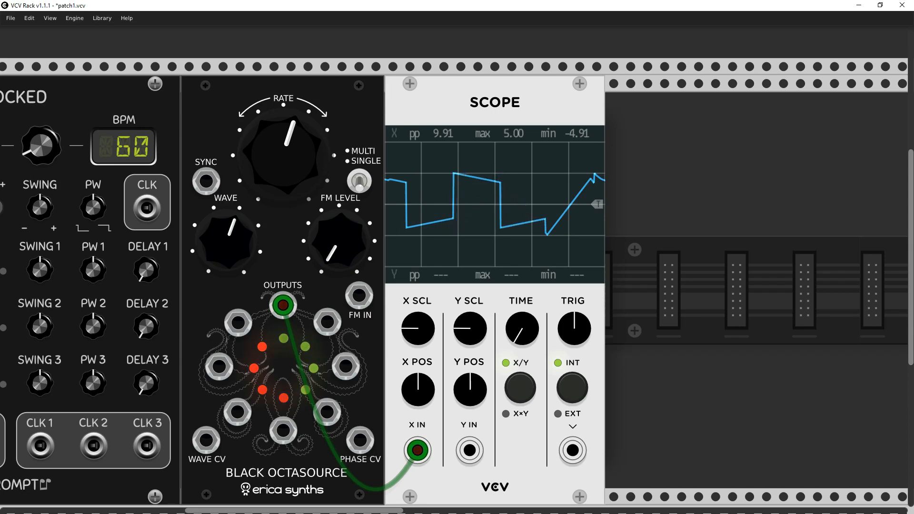
{"action": "left_click_drag", "start_coordinate": [226, 241], "coordinate": [227, 220]}
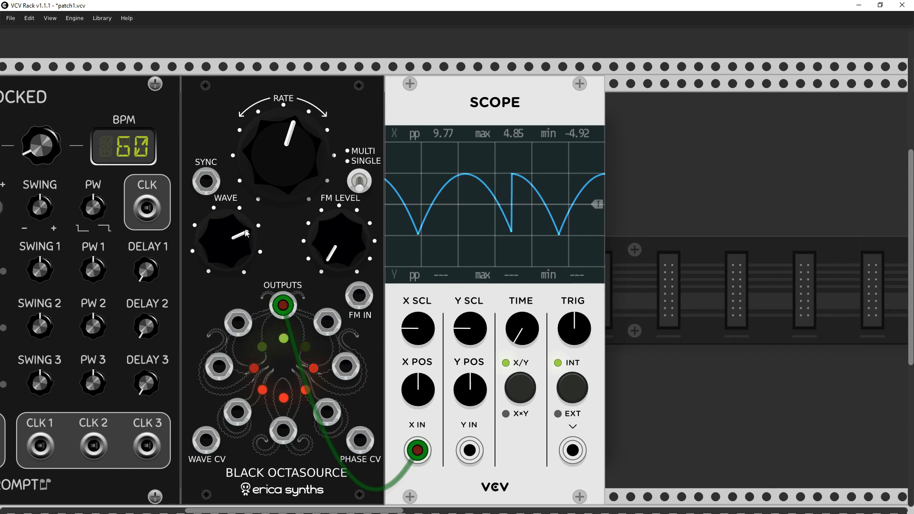
{"action": "left_click_drag", "start_coordinate": [226, 241], "coordinate": [227, 269]}
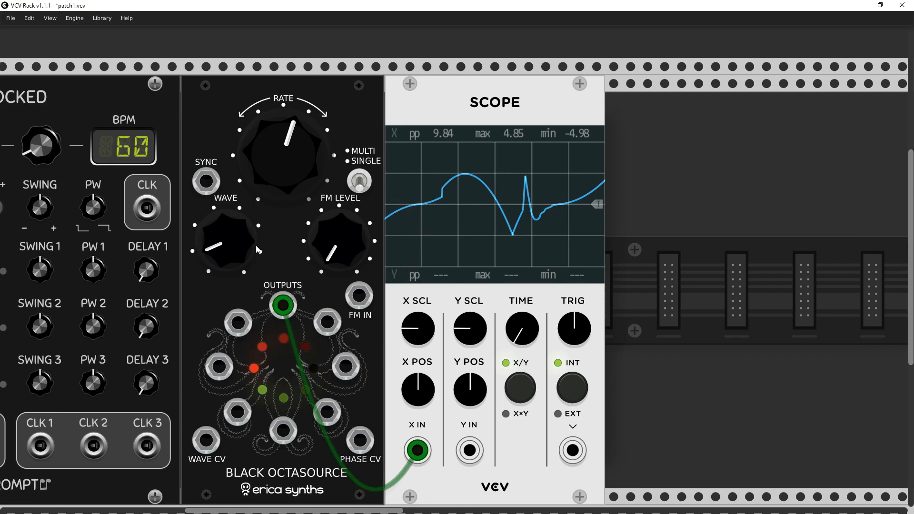
{"action": "mouse_move", "coordinate": [232, 245]}
{"action": "left_mouse_down"}
{"action": "mouse_move", "coordinate": [233, 234]}
{"action": "mouse_move", "coordinate": [232, 245]}
{"action": "left_mouse_up"}
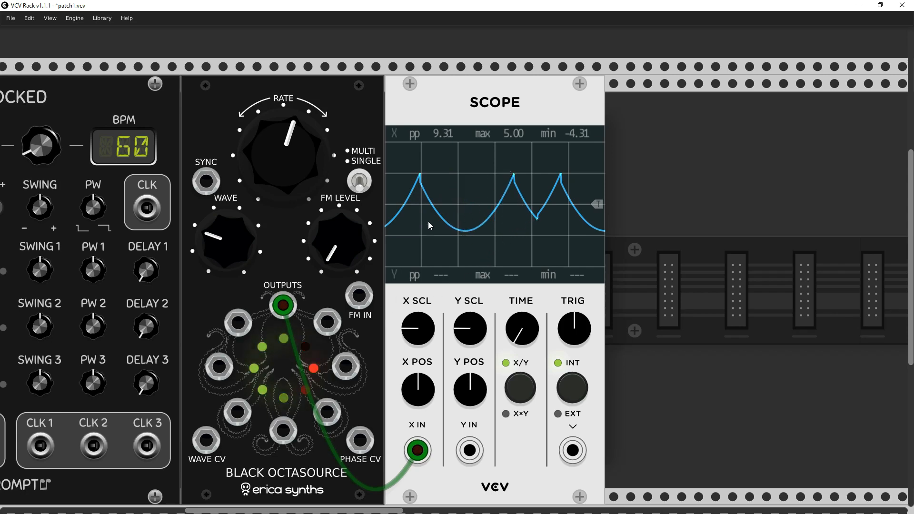
- Turn the Octasource's WAVE up in stages to its maximum, and raise RATE to just past three o'clock
{"action": "left_click_drag", "start_coordinate": [229, 247], "coordinate": [229, 193]}
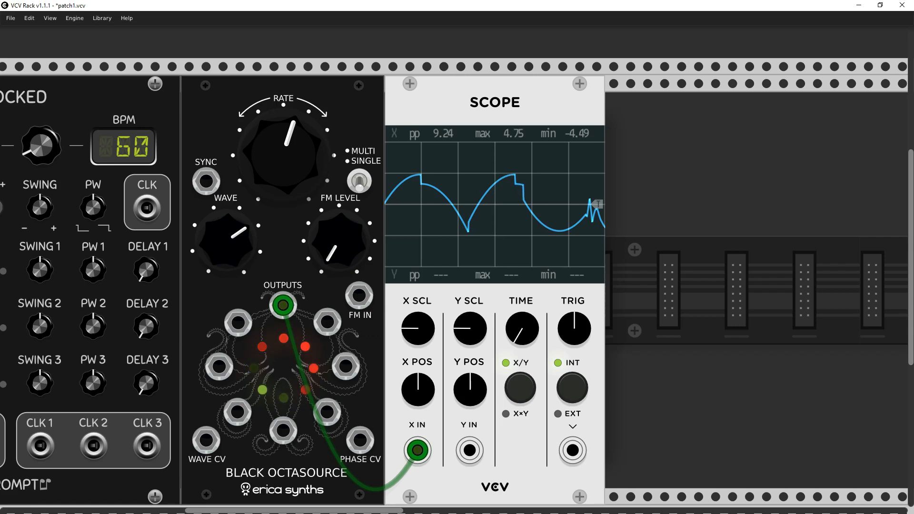
{"action": "left_click_drag", "start_coordinate": [233, 236], "coordinate": [234, 224]}
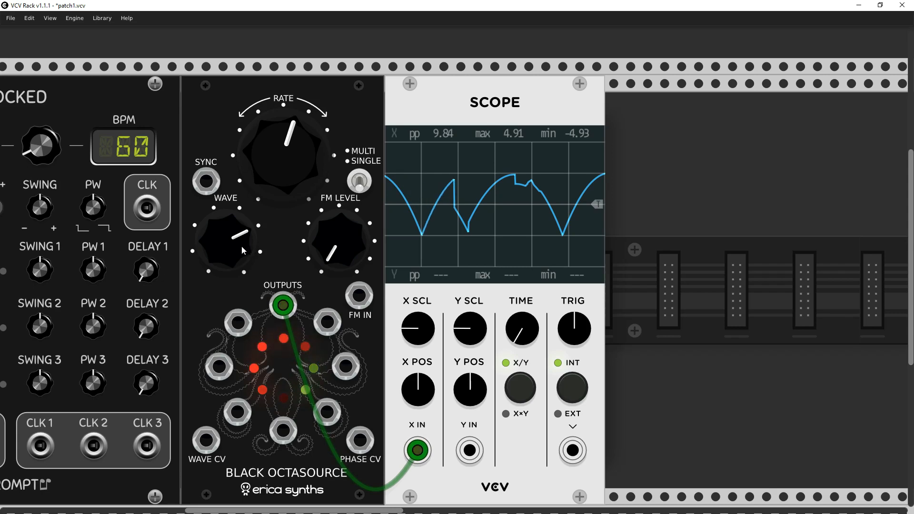
{"action": "left_click_drag", "start_coordinate": [243, 251], "coordinate": [230, 247]}
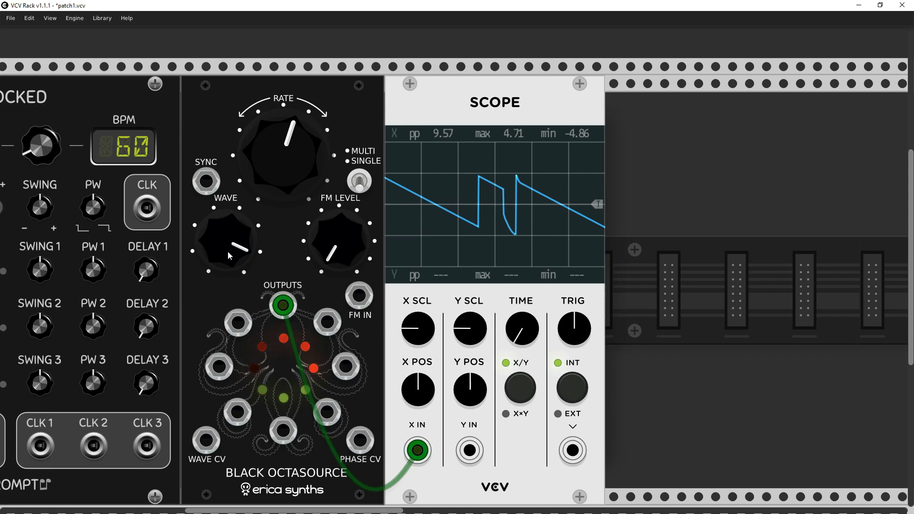
{"action": "left_click_drag", "start_coordinate": [229, 255], "coordinate": [229, 240]}
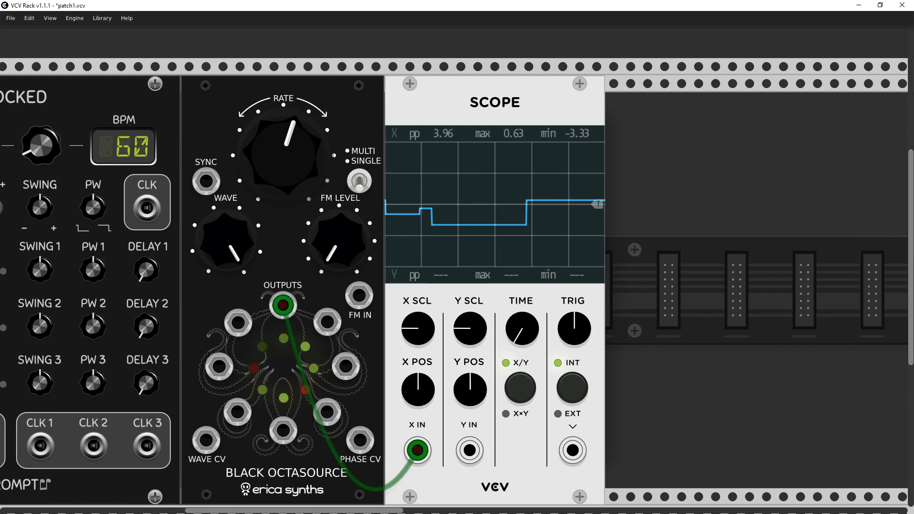
{"action": "left_click_drag", "start_coordinate": [285, 148], "coordinate": [285, 99]}
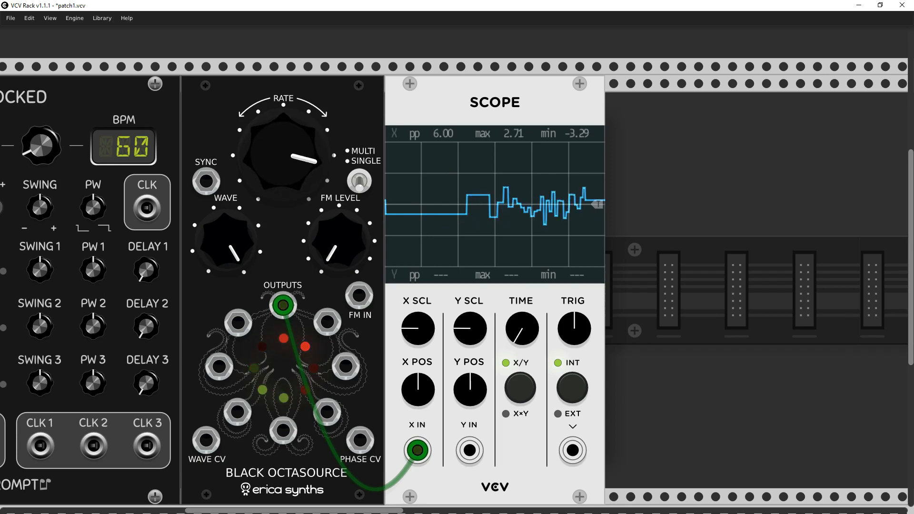
- Add an EvenVCO module from the Befaco brand and place it directly beside the Scope
{"action": "scroll", "coordinate": [641, 242], "scroll_direction": "down", "scroll_amount": 2}
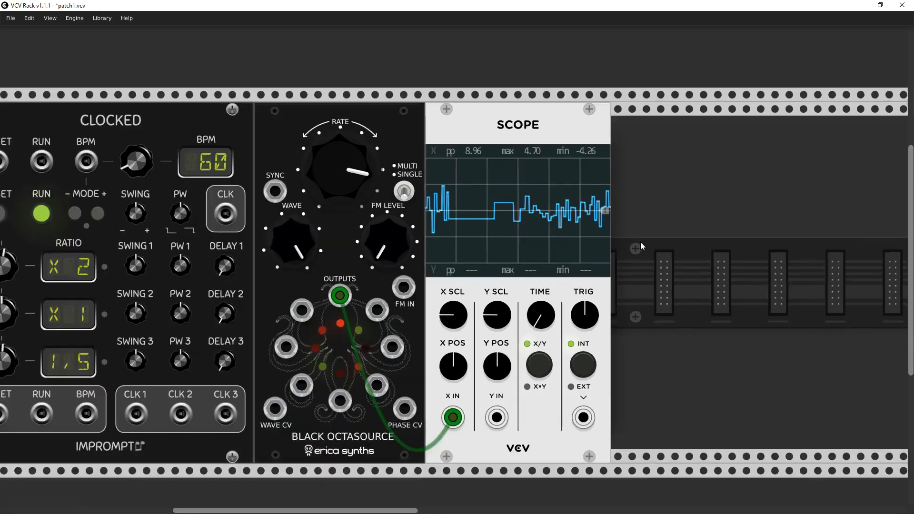
{"action": "scroll", "coordinate": [641, 241], "scroll_direction": "down", "scroll_amount": 1}
{"action": "left_click_drag", "start_coordinate": [670, 304], "coordinate": [450, 216]}
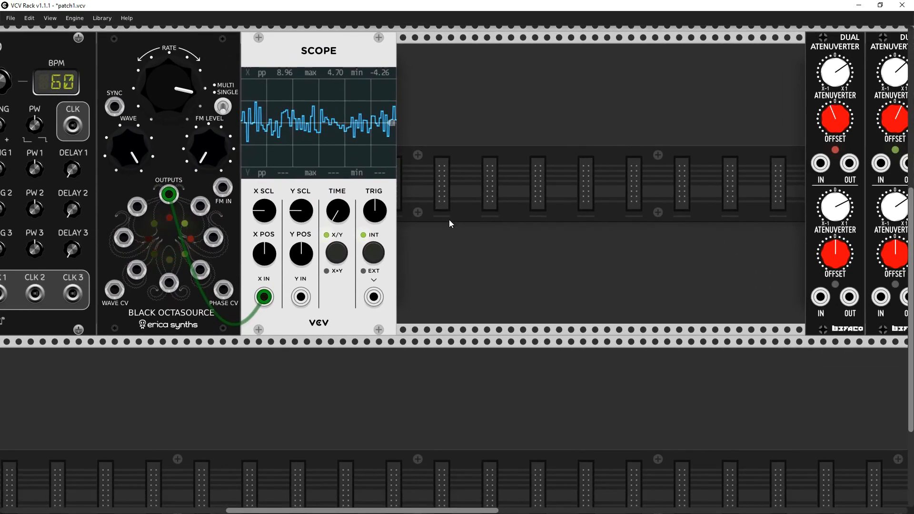
{"action": "right_click", "coordinate": [446, 287]}
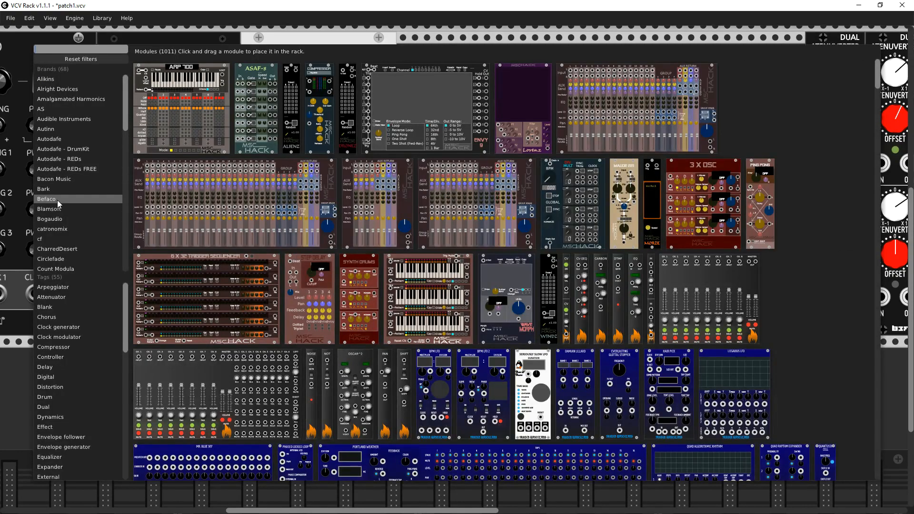
{"action": "left_click", "coordinate": [65, 200]}
{"action": "left_click", "coordinate": [197, 104]}
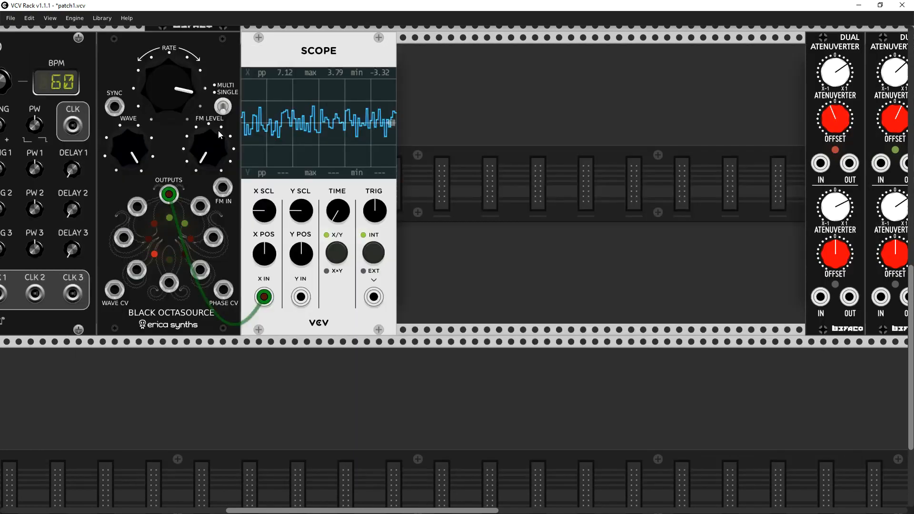
{"action": "scroll", "coordinate": [633, 206], "scroll_direction": "down", "scroll_amount": 3}
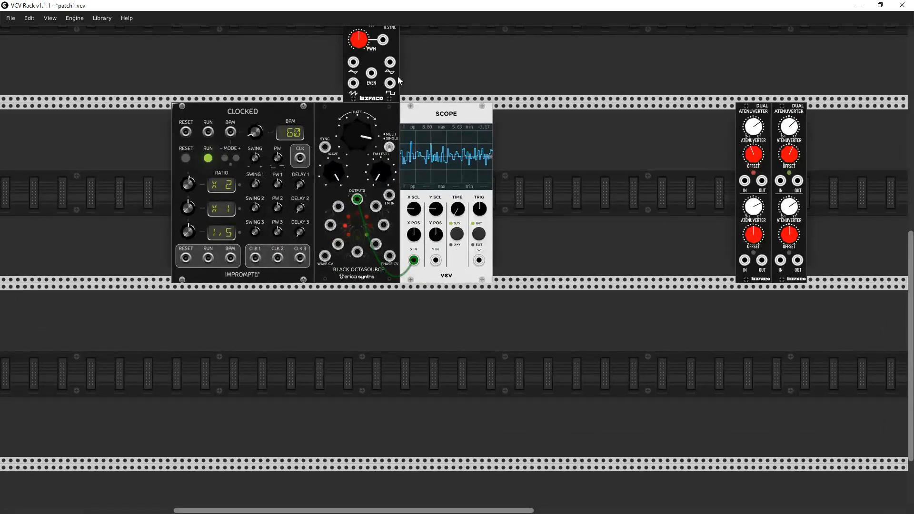
{"action": "left_click_drag", "start_coordinate": [377, 79], "coordinate": [520, 219]}
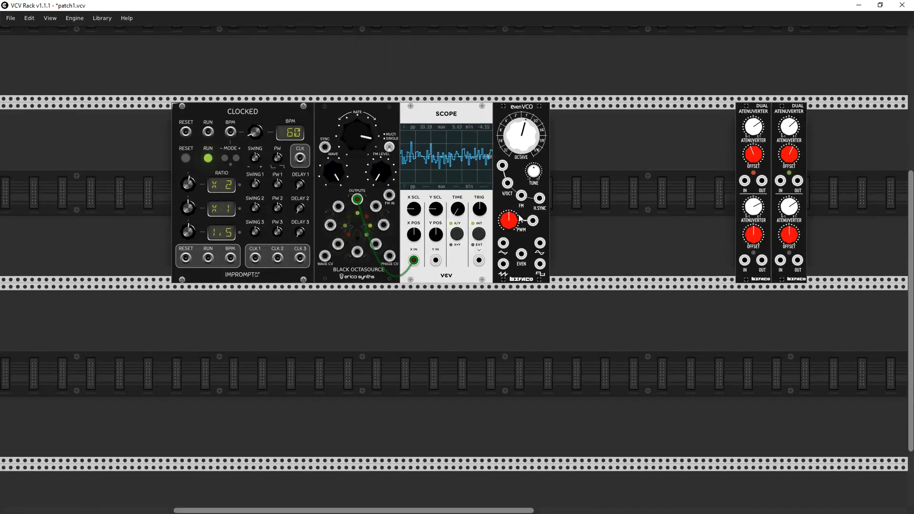
- Add a Lateralus filter from the Vult brand directly beside the EvenVCO, and patch the EvenVCO's sawtooth output into its INPUT
{"action": "right_click", "coordinate": [446, 78]}
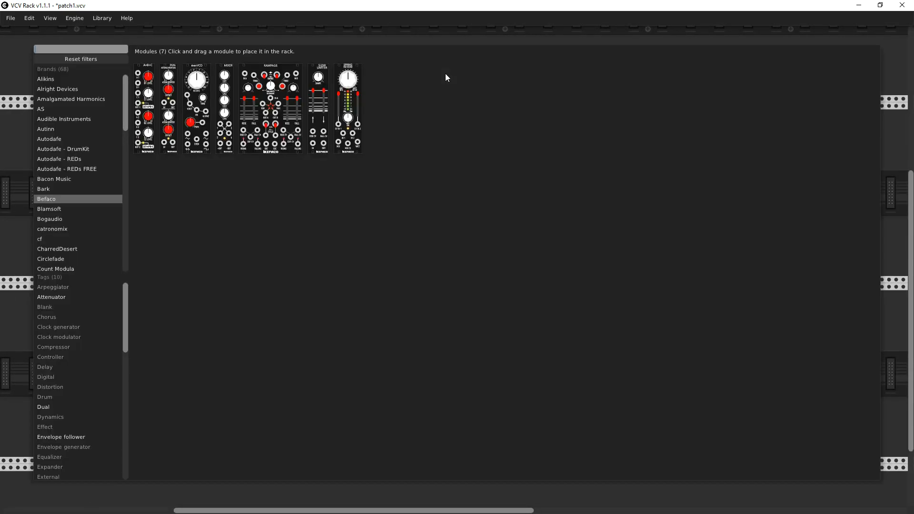
{"action": "left_click", "coordinate": [64, 59]}
{"action": "scroll", "coordinate": [71, 190], "scroll_direction": "down", "scroll_amount": 10}
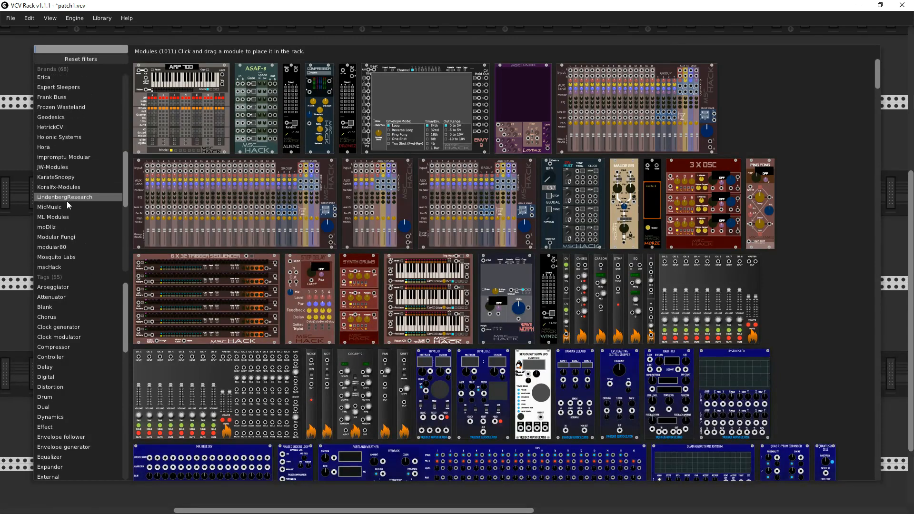
{"action": "scroll", "coordinate": [59, 233], "scroll_direction": "down", "scroll_amount": 5}
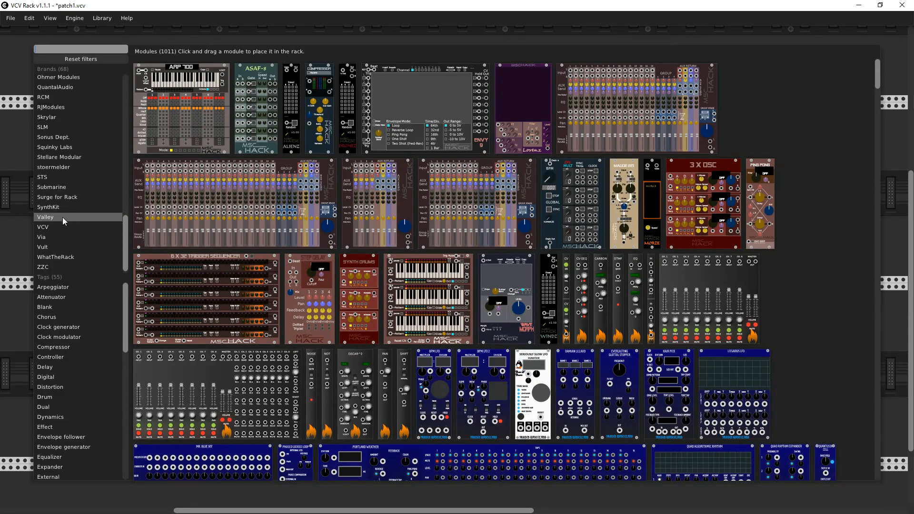
{"action": "left_click", "coordinate": [53, 247]}
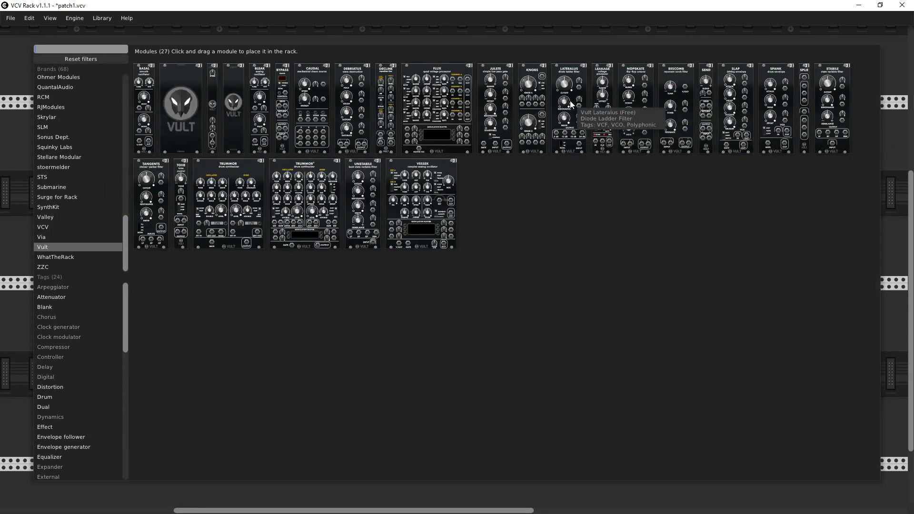
{"action": "left_click_drag", "start_coordinate": [570, 101], "coordinate": [560, 122]}
{"action": "left_click_drag", "start_coordinate": [559, 83], "coordinate": [565, 215]}
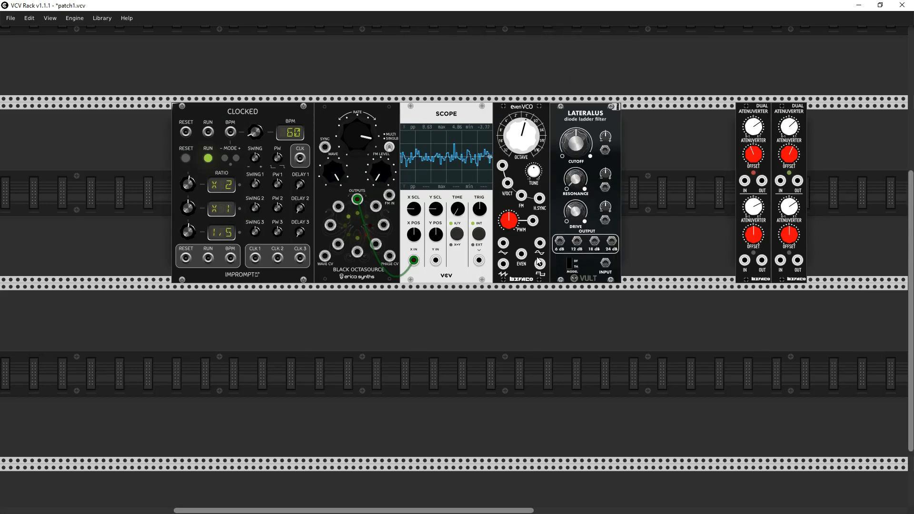
{"action": "left_click_drag", "start_coordinate": [504, 268], "coordinate": [706, 246]}
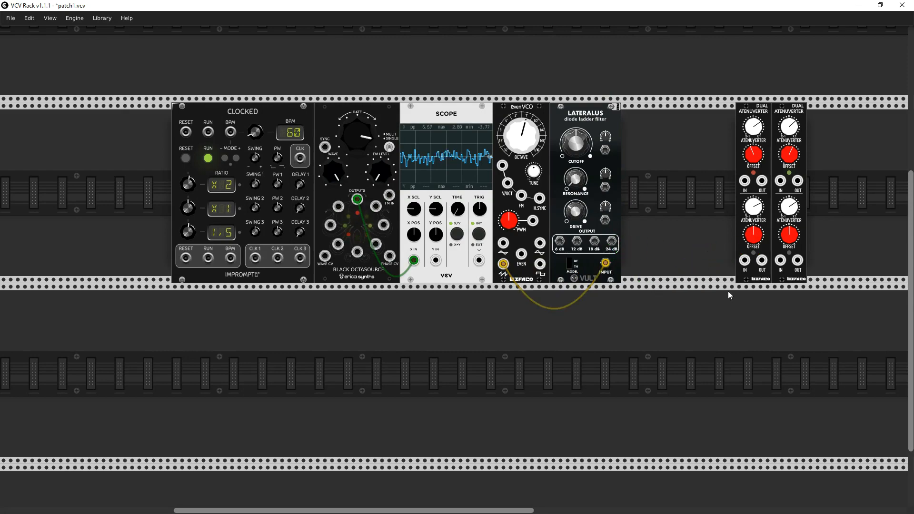
- Close the gaps around the two Dual Atenuverters so the modules from Clocked to Mixer8 sit side by side
{"action": "scroll", "coordinate": [728, 290], "scroll_direction": "down", "scroll_amount": 5, "text": "ctrl"}
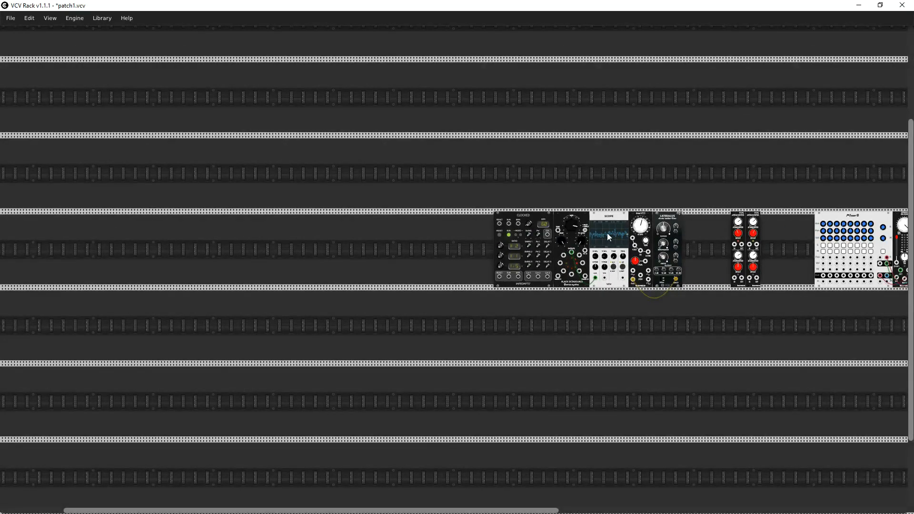
{"action": "left_click_drag", "start_coordinate": [517, 210], "coordinate": [669, 225]}
{"action": "left_click_drag", "start_coordinate": [746, 189], "coordinate": [361, 176]}
{"action": "scroll", "coordinate": [448, 179], "scroll_direction": "up", "scroll_amount": 5}
{"action": "scroll", "coordinate": [447, 179], "scroll_direction": "down", "scroll_amount": 4}
{"action": "scroll", "coordinate": [439, 184], "scroll_direction": "up", "scroll_amount": 5, "text": "ctrl"}
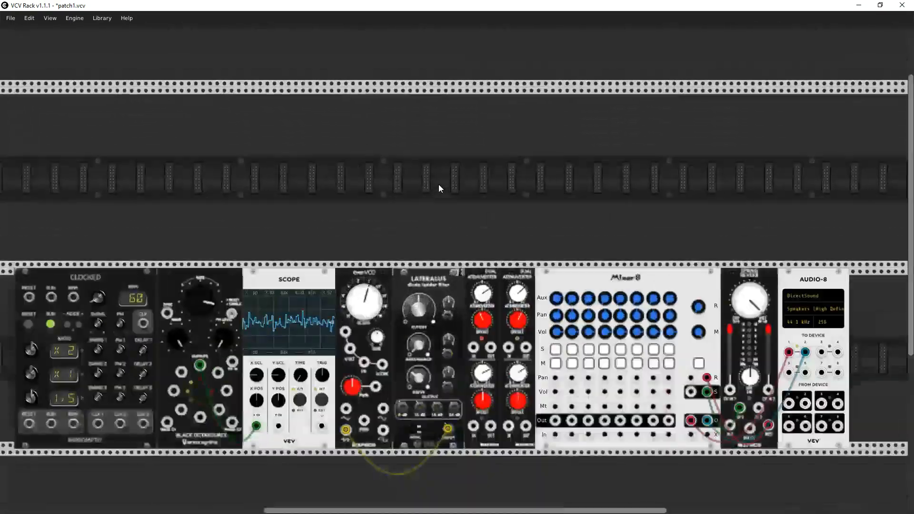
{"action": "scroll", "coordinate": [446, 76], "scroll_direction": "down", "scroll_amount": 4}
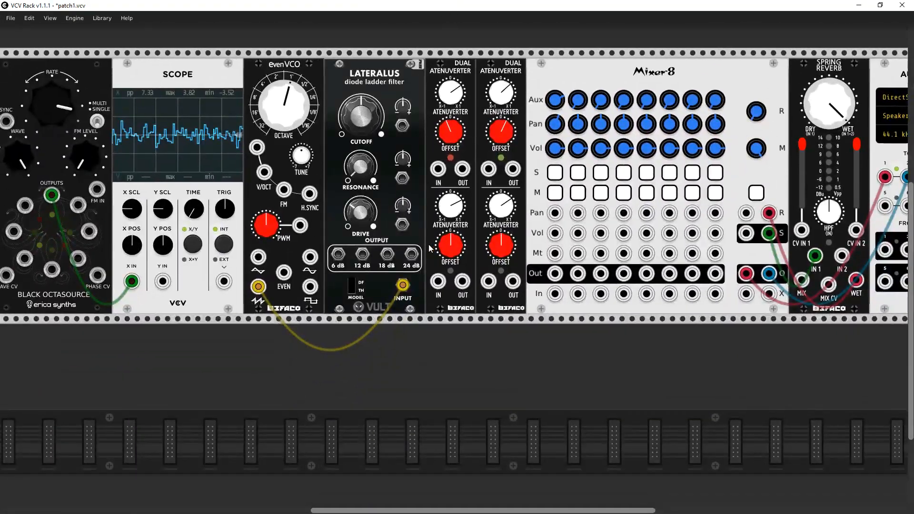
- Patch the Lateralus's 24 dB output into Mixer8's first In, and lower the EvenVCO's OCTAVE to about half past ten and the filter's CUTOFF
{"action": "left_click_drag", "start_coordinate": [412, 257], "coordinate": [557, 295]}
{"action": "left_click_drag", "start_coordinate": [292, 119], "coordinate": [292, 131]}
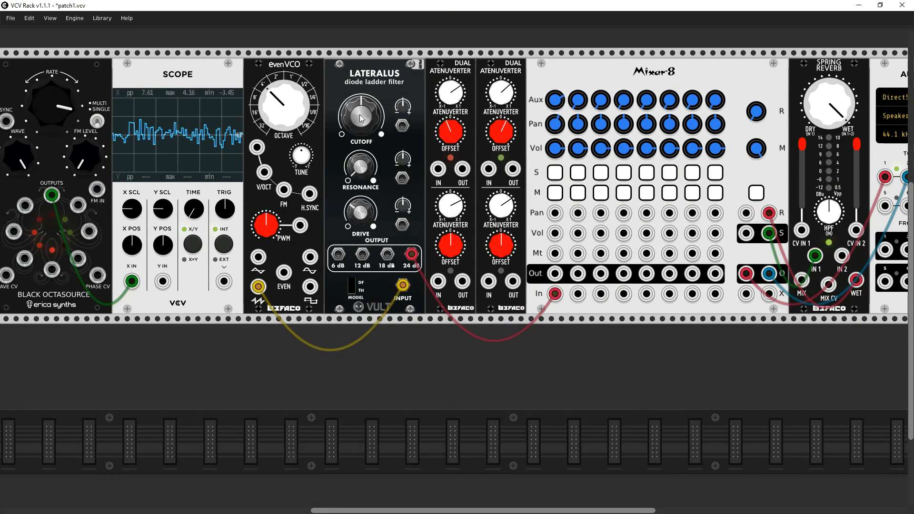
{"action": "left_click_drag", "start_coordinate": [362, 119], "coordinate": [362, 136]}
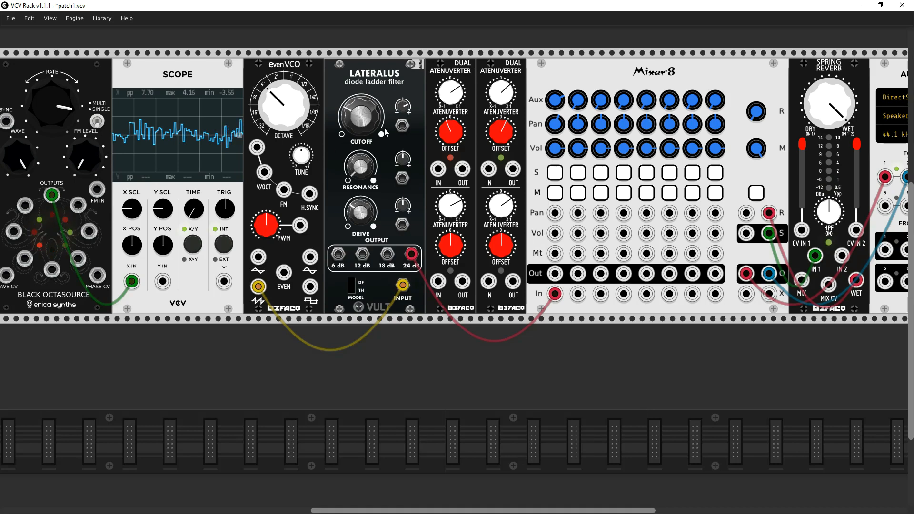
- Patch the Octasource's top output into the Lateralus's CUTOFF CV input, increase the cutoff modulation and raise RATE slightly
{"action": "left_click_drag", "start_coordinate": [402, 126], "coordinate": [52, 195]}
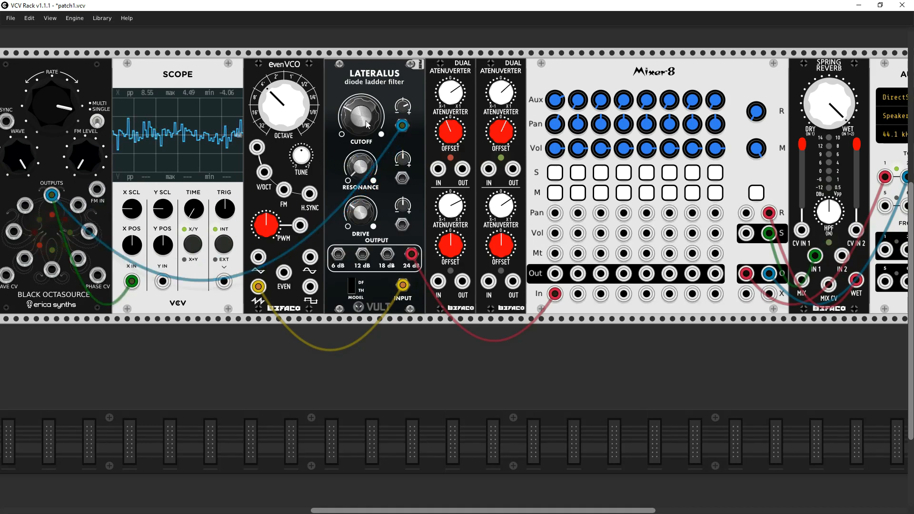
{"action": "left_click_drag", "start_coordinate": [361, 117], "coordinate": [361, 107]}
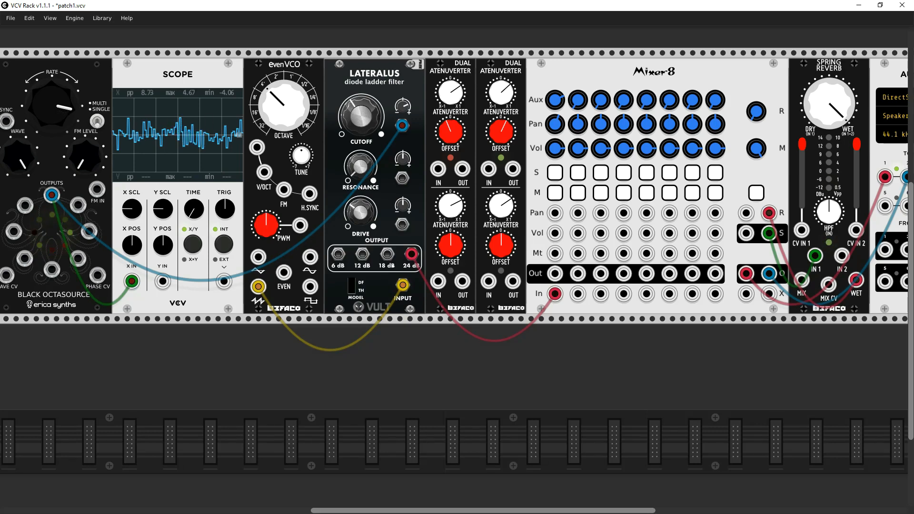
{"action": "left_click_drag", "start_coordinate": [51, 105], "coordinate": [51, 97]}
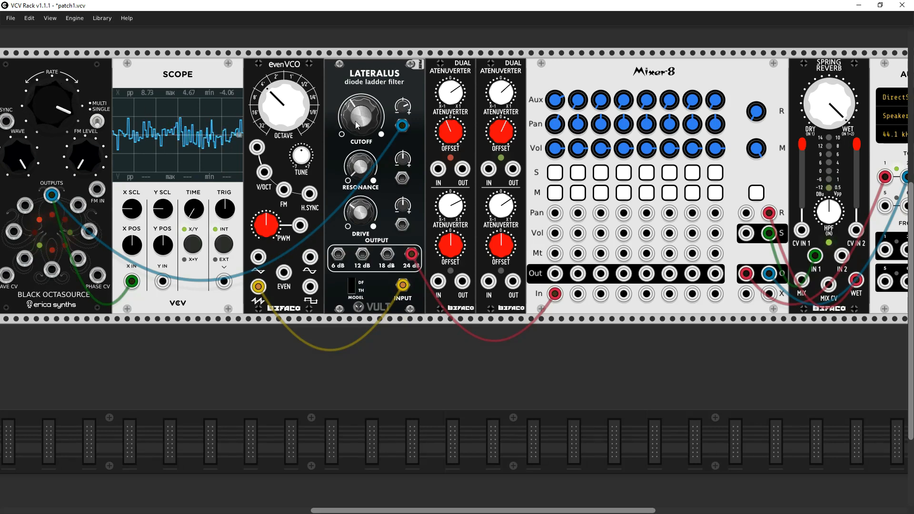
{"action": "left_click_drag", "start_coordinate": [373, 120], "coordinate": [373, 105]}
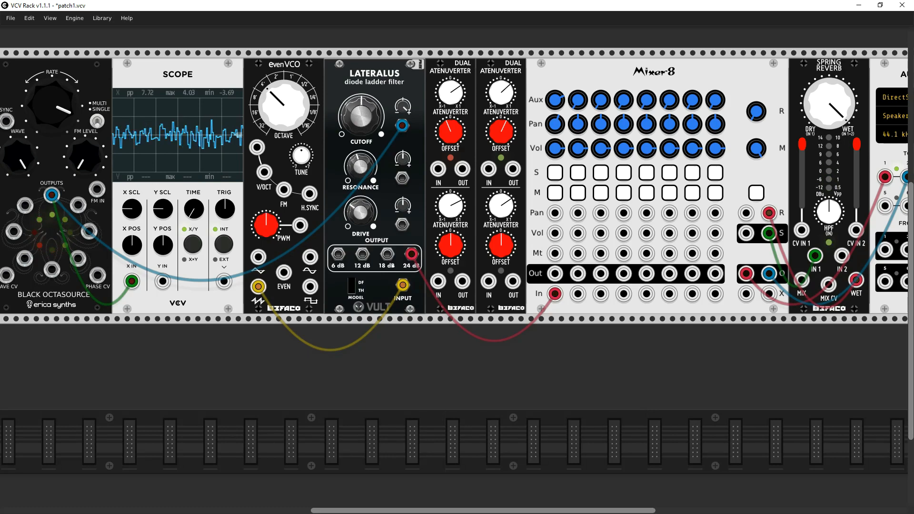
- Turn the Octasource's RATE up to about four o'clock, and bring it back to just past three o'clock
{"action": "left_click_drag", "start_coordinate": [389, 379], "coordinate": [538, 401]}
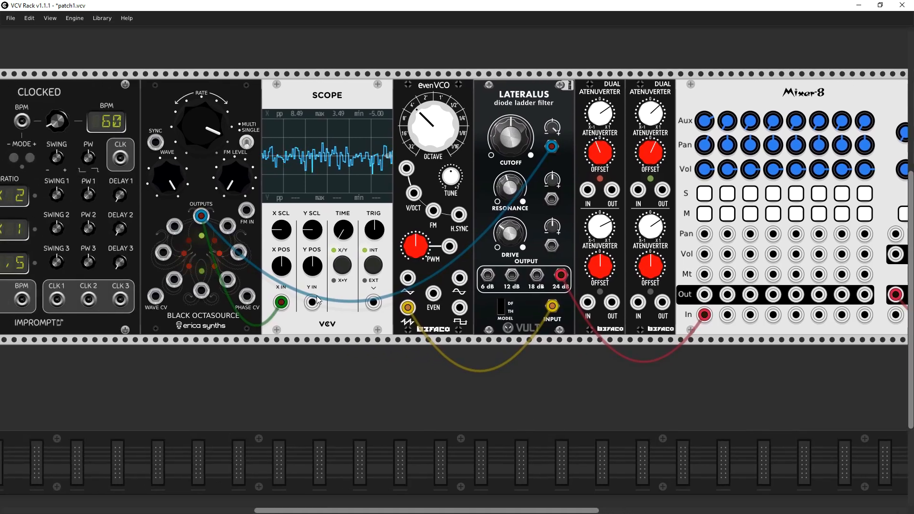
{"action": "mouse_move", "coordinate": [217, 128]}
{"action": "left_mouse_down"}
{"action": "mouse_move", "coordinate": [217, 113]}
{"action": "mouse_move", "coordinate": [217, 127]}
{"action": "left_mouse_up"}
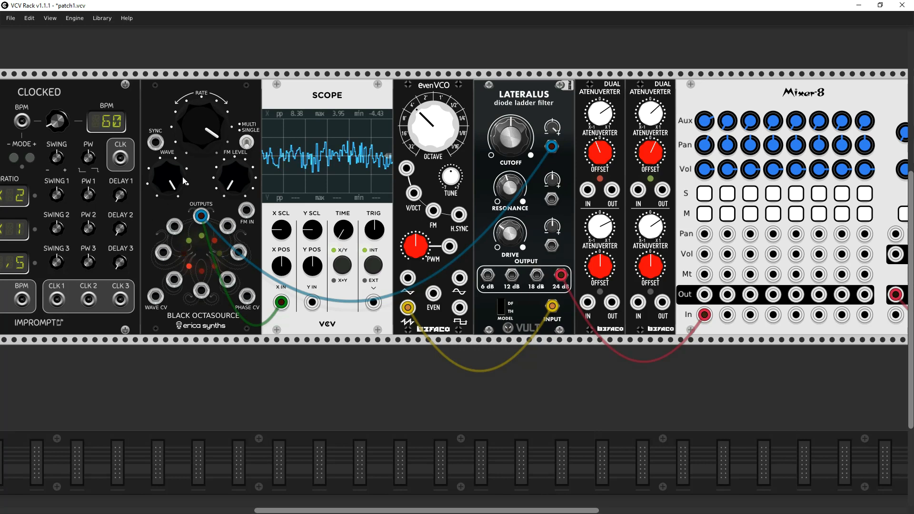
{"action": "left_click_drag", "start_coordinate": [200, 130], "coordinate": [200, 146]}
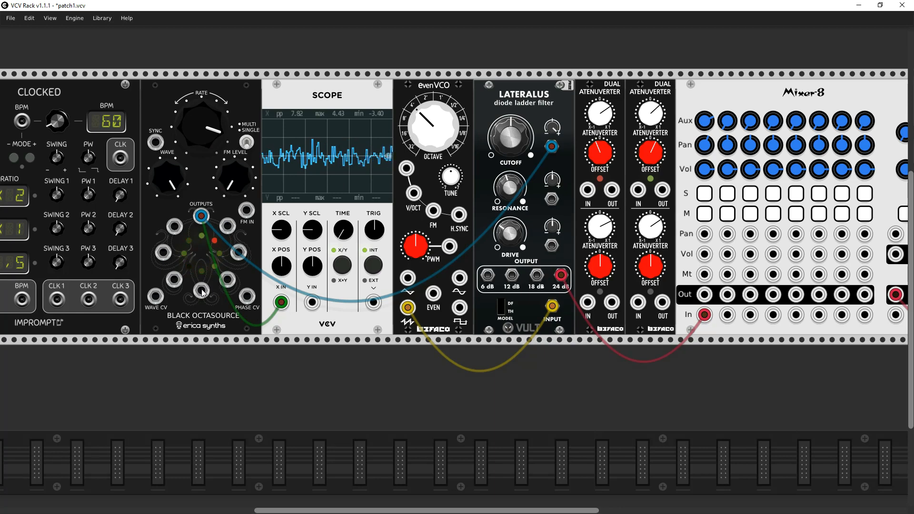
- Initialize the first Dual Atenuverter, route the Octasource's bottom output through it into the EvenVCO's V/OCT, and set its attenuverter to about one o'clock
{"action": "left_click_drag", "start_coordinate": [203, 292], "coordinate": [415, 194]}
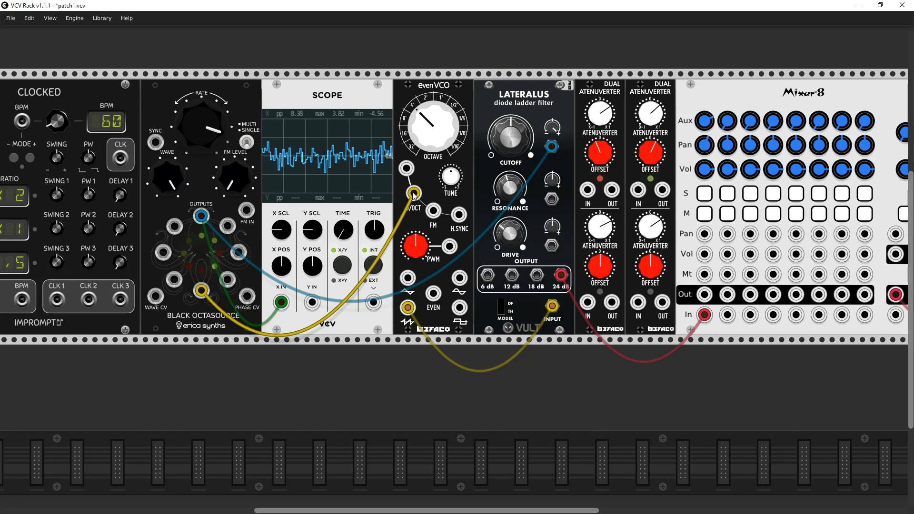
{"action": "right_click", "coordinate": [584, 173]}
{"action": "left_click", "coordinate": [601, 218]}
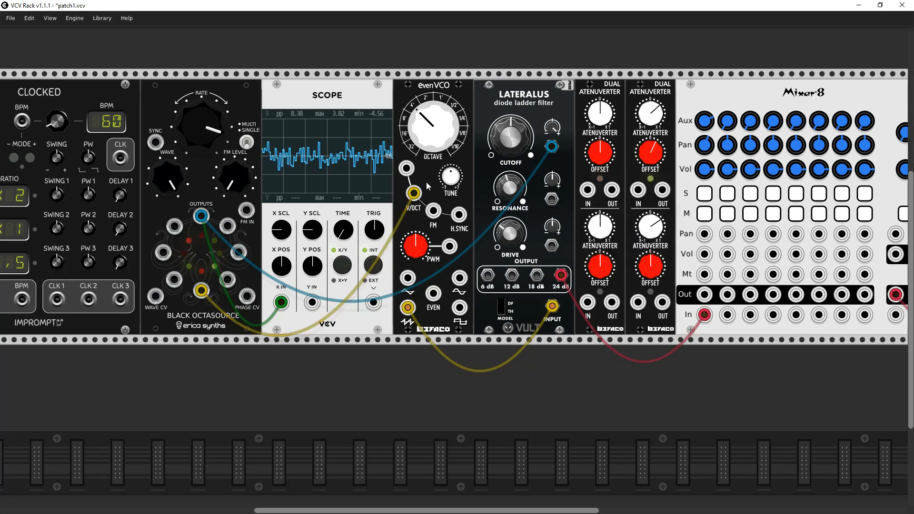
{"action": "mouse_move", "coordinate": [414, 193]}
{"action": "left_mouse_down"}
{"action": "mouse_move", "coordinate": [588, 190]}
{"action": "mouse_move", "coordinate": [476, 200]}
{"action": "mouse_move", "coordinate": [414, 193]}
{"action": "left_mouse_up"}
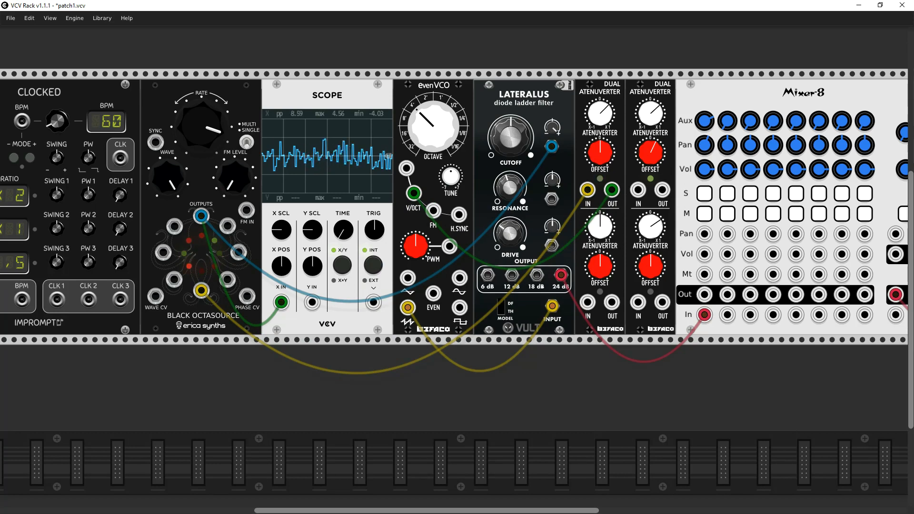
{"action": "left_click_drag", "start_coordinate": [600, 113], "coordinate": [600, 131]}
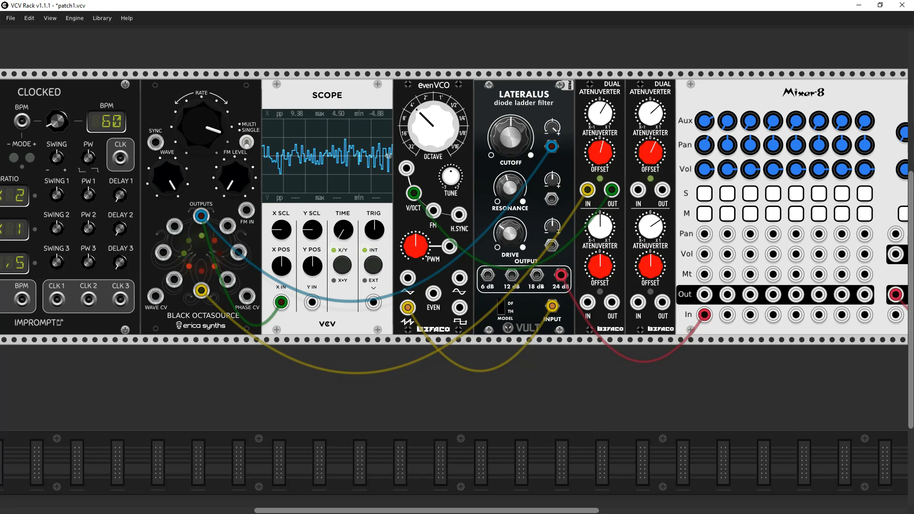
- Lower the Octasource's RATE to about two o'clock, move the cutoff modulation cable to RESONANCE CV, and patch the leftmost output into CUTOFF CV
{"action": "left_click_drag", "start_coordinate": [193, 118], "coordinate": [194, 102]}
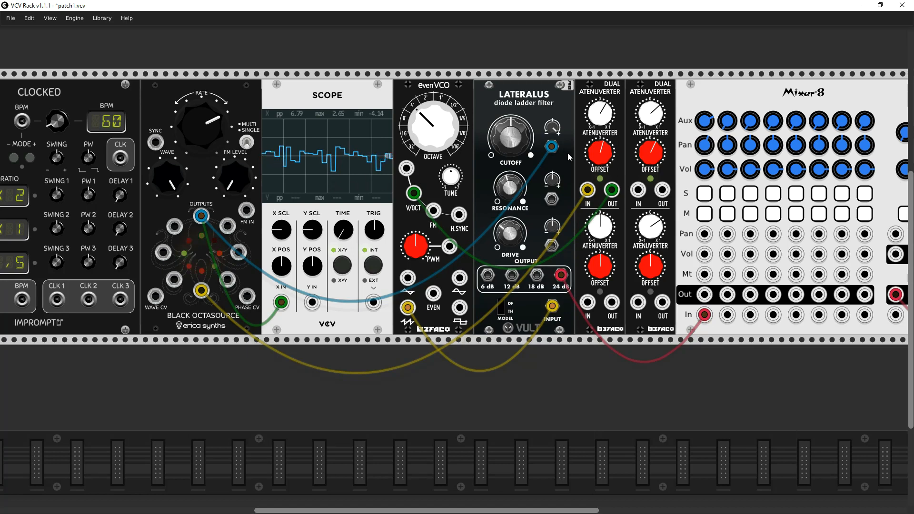
{"action": "left_click_drag", "start_coordinate": [552, 148], "coordinate": [551, 199]}
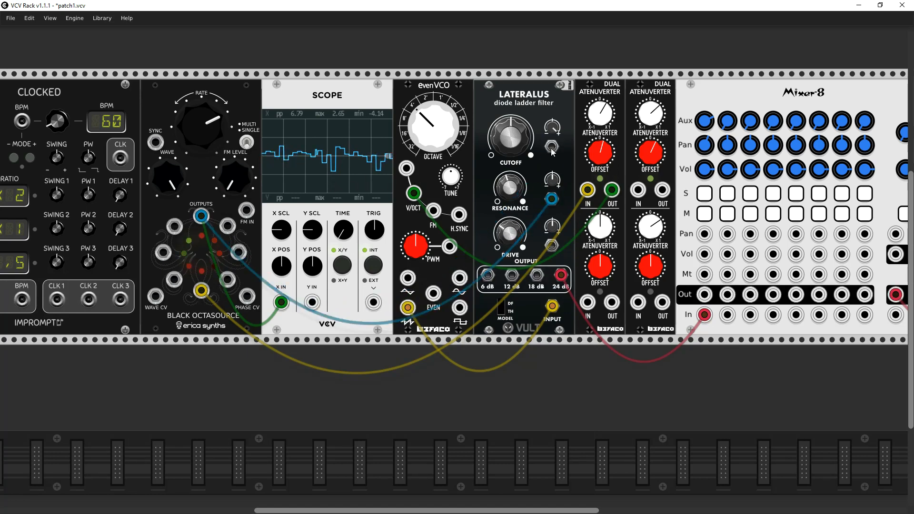
{"action": "left_click_drag", "start_coordinate": [551, 147], "coordinate": [162, 255]}
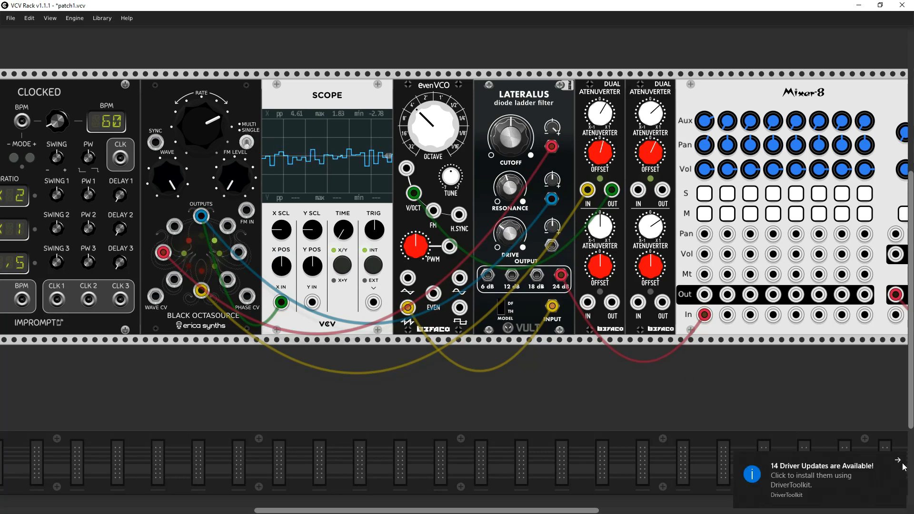
- Dismiss the driver-update notification, and switch the Octasource's MULTI/SINGLE mode over and back
{"action": "left_click", "coordinate": [898, 461]}
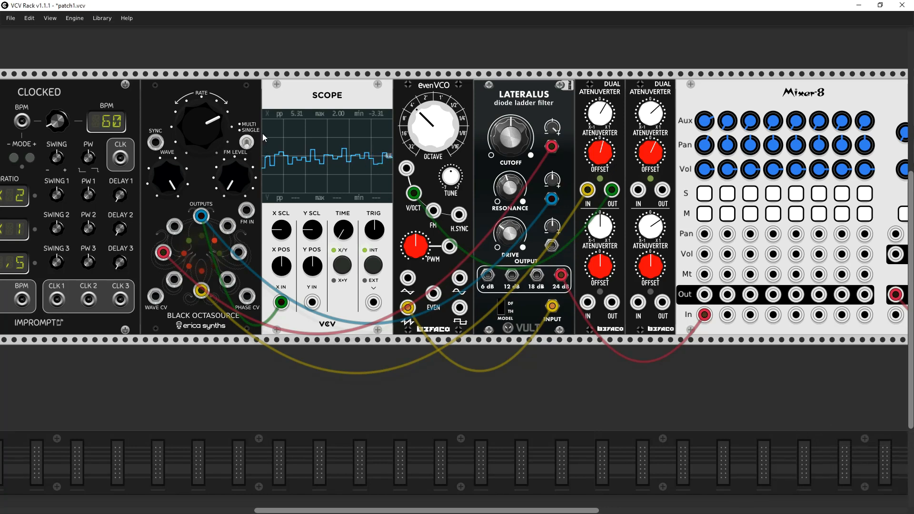
{"action": "left_click", "coordinate": [247, 142]}
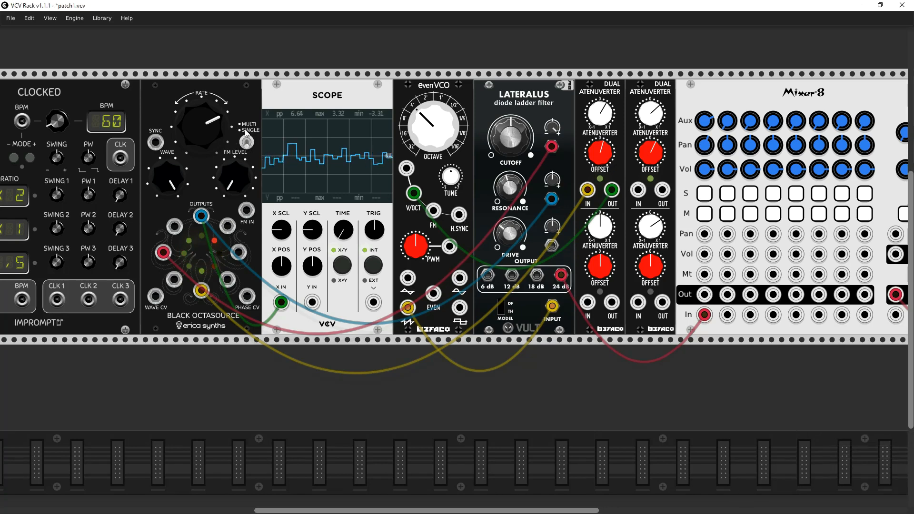
{"action": "left_click", "coordinate": [247, 142]}
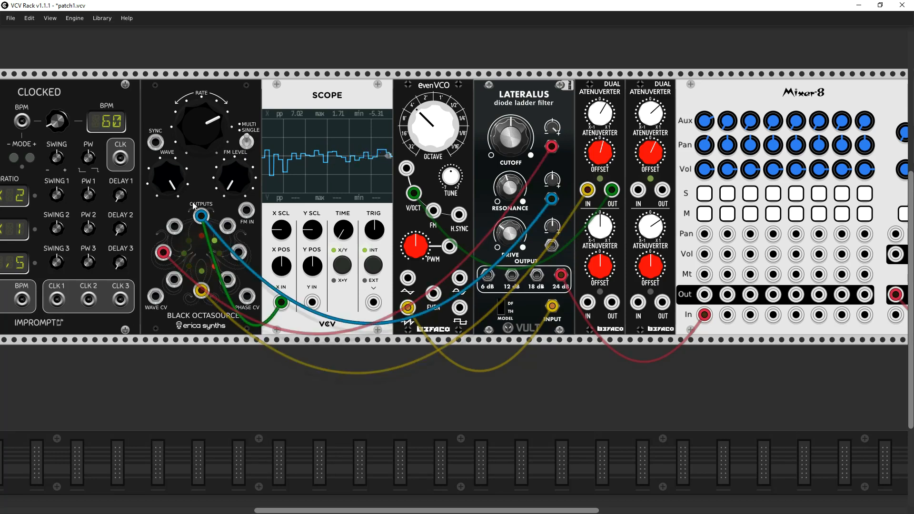
- Set the Octasource's WAVE to about half past one and its RATE to about half past two
{"action": "mouse_move", "coordinate": [169, 177]}
{"action": "left_mouse_down"}
{"action": "mouse_move", "coordinate": [169, 157]}
{"action": "mouse_move", "coordinate": [169, 172]}
{"action": "left_mouse_up"}
{"action": "left_click_drag", "start_coordinate": [194, 132], "coordinate": [194, 126]}
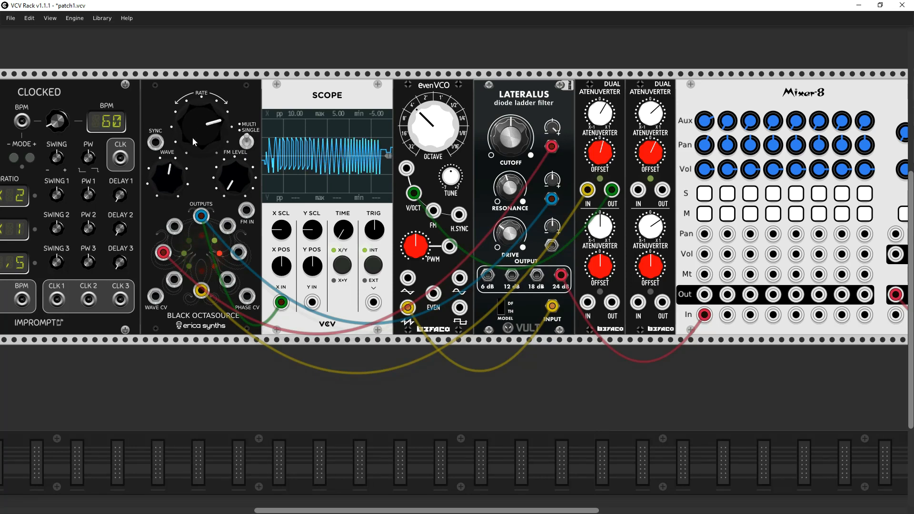
{"action": "left_click_drag", "start_coordinate": [169, 177], "coordinate": [169, 163]}
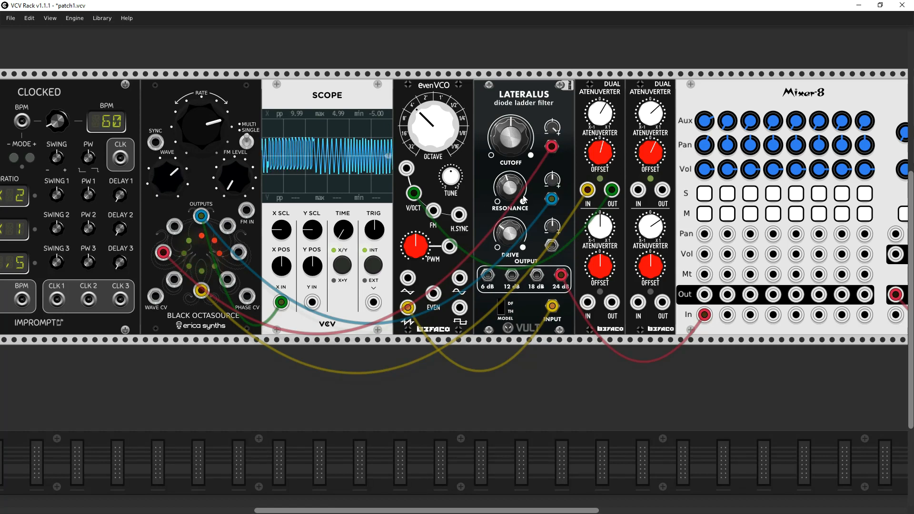
- Feed the Lateralus's RESONANCE CV from the Octasource's lower-right output with more modulation, and lower the EvenVCO's OCTAVE to about half past nine
{"action": "left_click_drag", "start_coordinate": [552, 199], "coordinate": [227, 279]}
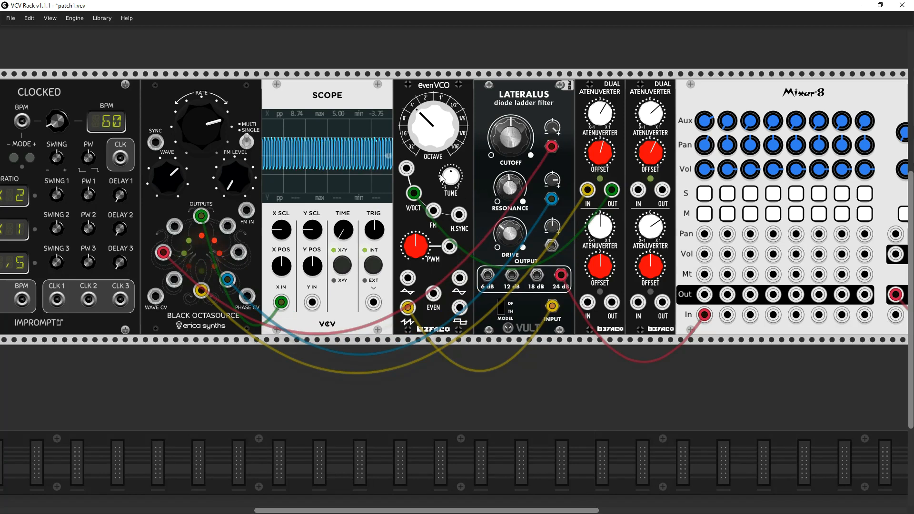
{"action": "mouse_move", "coordinate": [432, 125]}
{"action": "left_mouse_down"}
{"action": "mouse_move", "coordinate": [432, 117]}
{"action": "mouse_move", "coordinate": [433, 129]}
{"action": "left_mouse_up"}
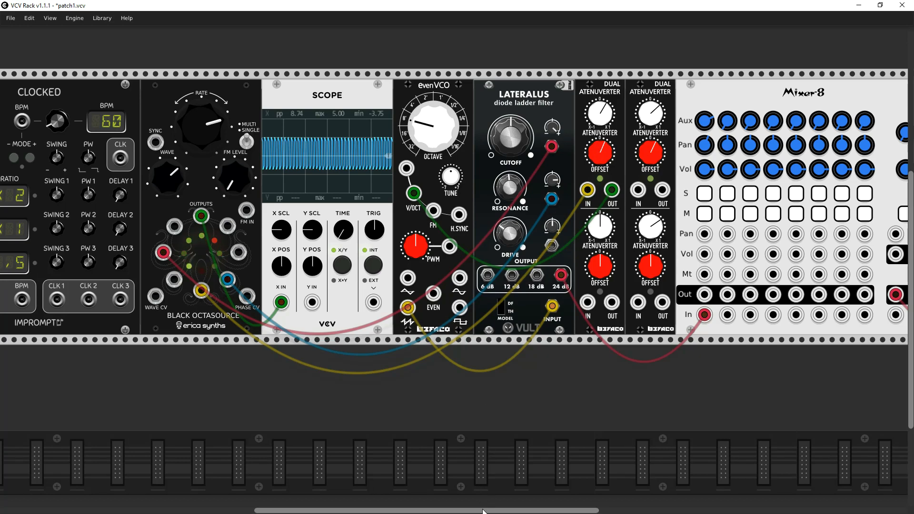
{"action": "left_click_drag", "start_coordinate": [484, 510], "coordinate": [613, 510]}
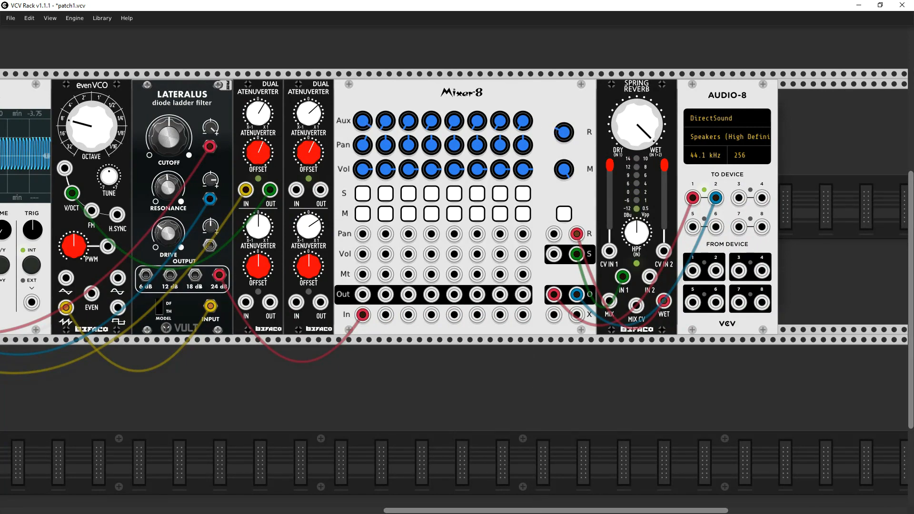
{"action": "scroll", "coordinate": [538, 511], "scroll_direction": "left", "scroll_amount": 10}
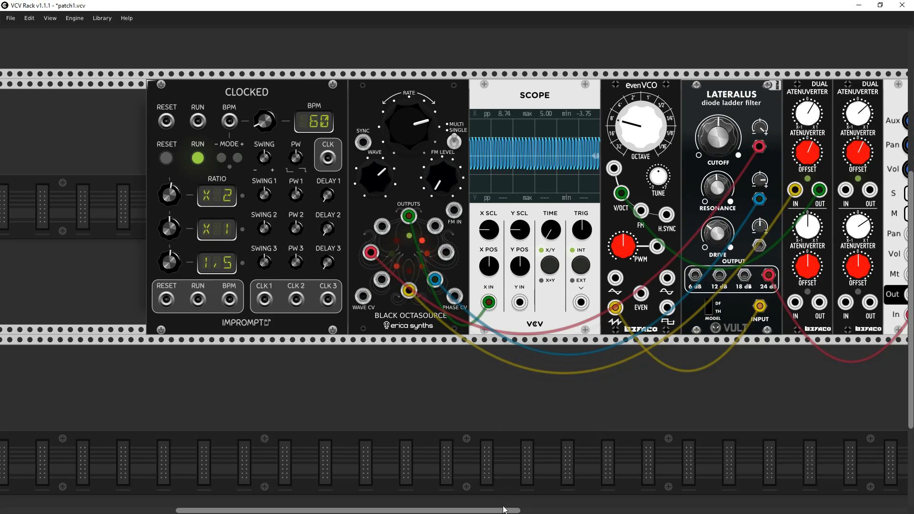
{"action": "left_click_drag", "start_coordinate": [498, 512], "coordinate": [603, 511]}
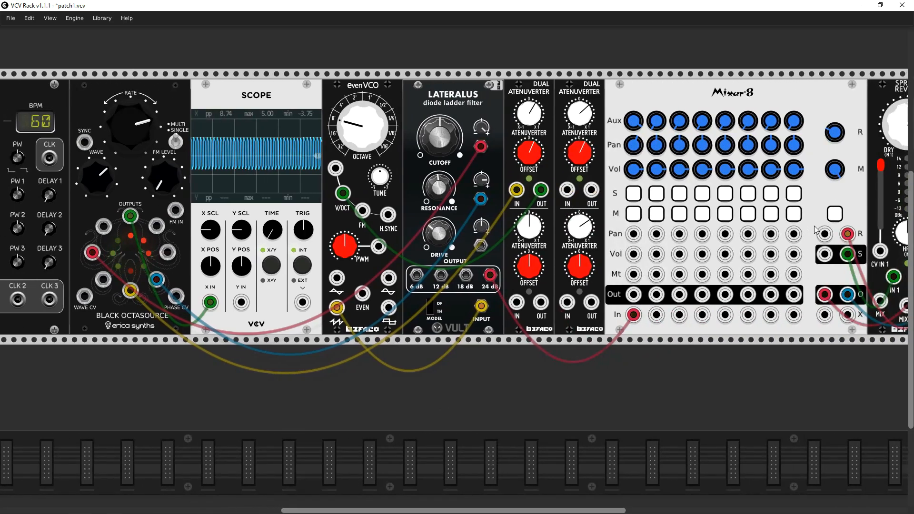
- Lower the Mixer-8's M level, and patch the first Dual Atenuverter's lower OUT into the Octasource's PHASE CV
{"action": "left_click_drag", "start_coordinate": [843, 178], "coordinate": [843, 233]}
{"action": "left_click_drag", "start_coordinate": [326, 511], "coordinate": [276, 511]}
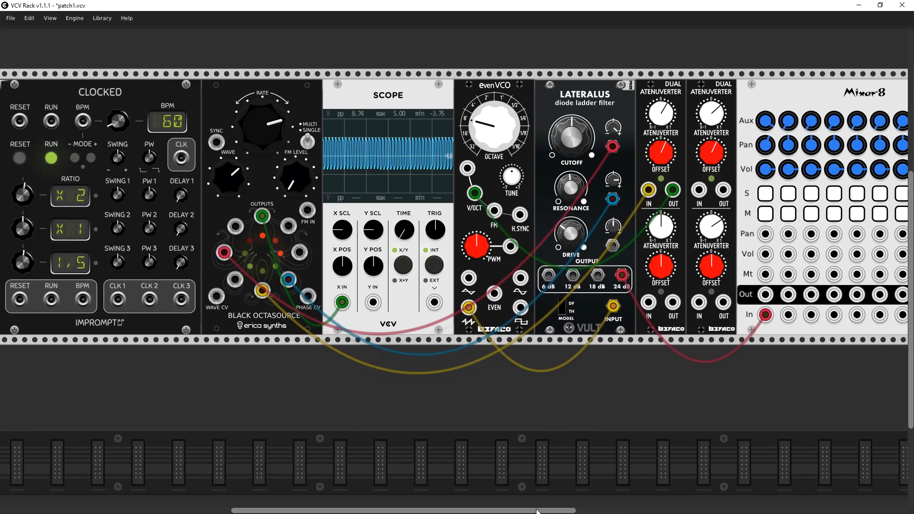
{"action": "left_click_drag", "start_coordinate": [538, 511], "coordinate": [592, 511]}
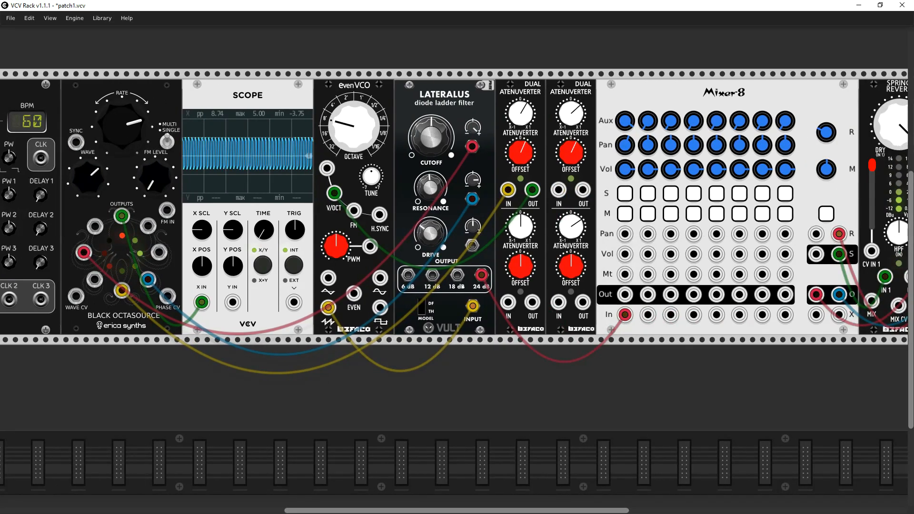
{"action": "left_click_drag", "start_coordinate": [574, 510], "coordinate": [480, 511]}
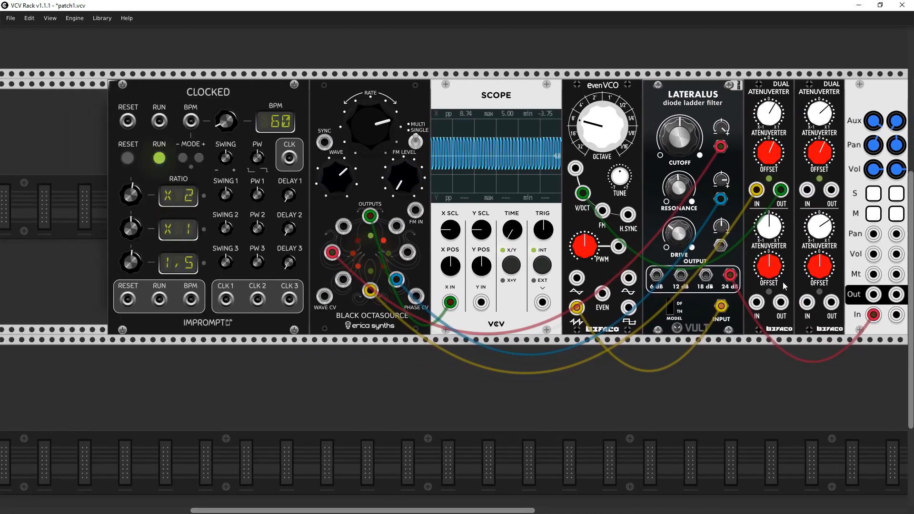
{"action": "left_click_drag", "start_coordinate": [781, 302], "coordinate": [412, 298]}
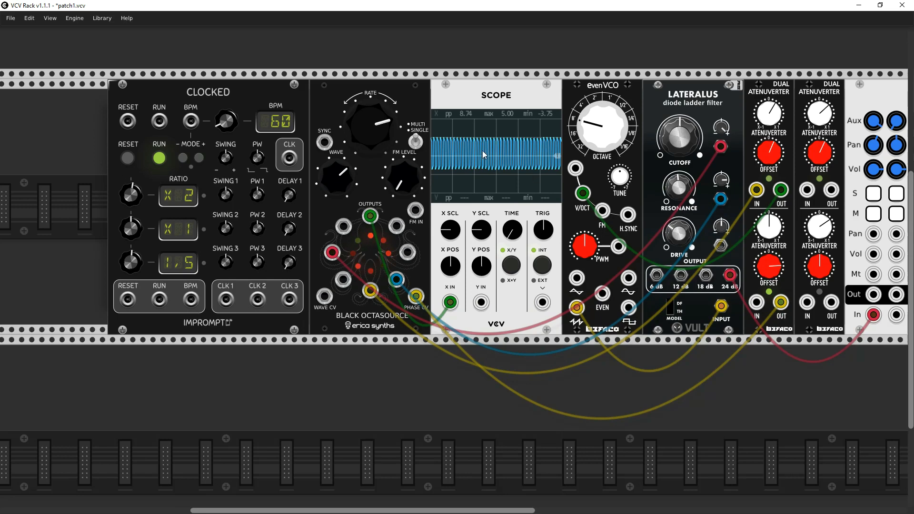
- Switch the Octasource's MULTI/SINGLE mode, lower its RATE to about one o'clock, and adjust the Lateralus's CUTOFF
{"action": "left_click", "coordinate": [416, 142]}
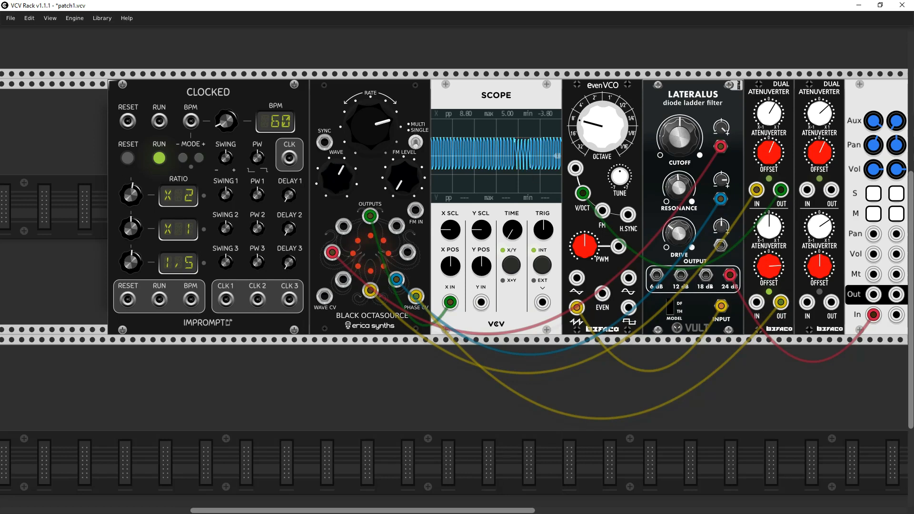
{"action": "left_click_drag", "start_coordinate": [356, 112], "coordinate": [356, 127]}
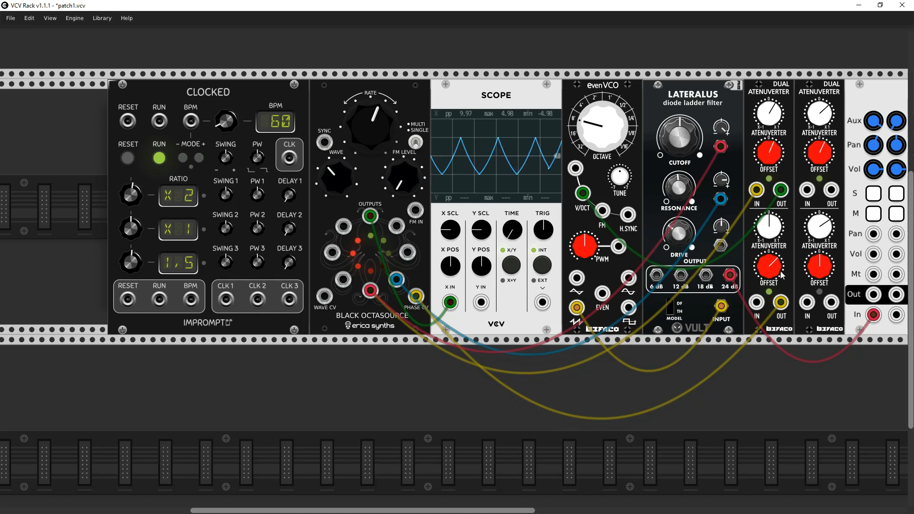
{"action": "left_click_drag", "start_coordinate": [680, 142], "coordinate": [680, 126]}
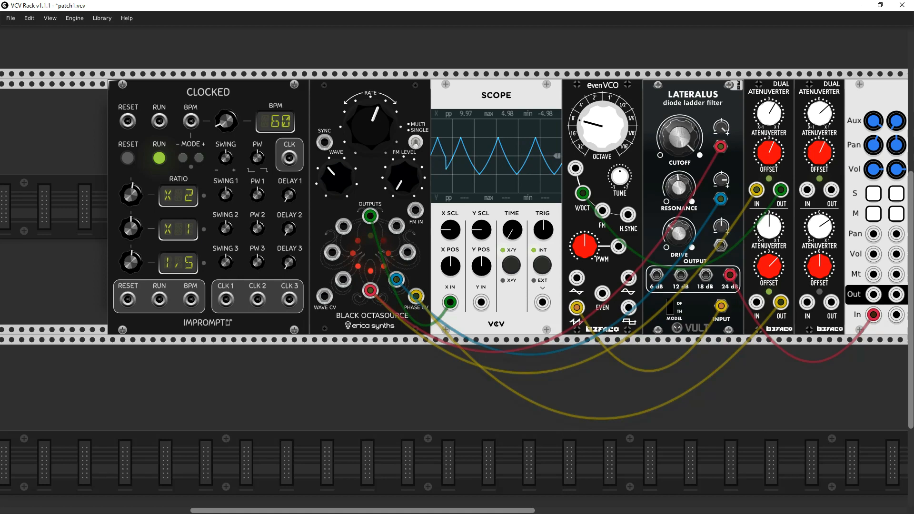
- Sweep the lower OFFSET of the first Dual Atenuverter up and down to shift the Octasource's phase, ending at about half past one
{"action": "left_click_drag", "start_coordinate": [769, 266], "coordinate": [768, 253]}
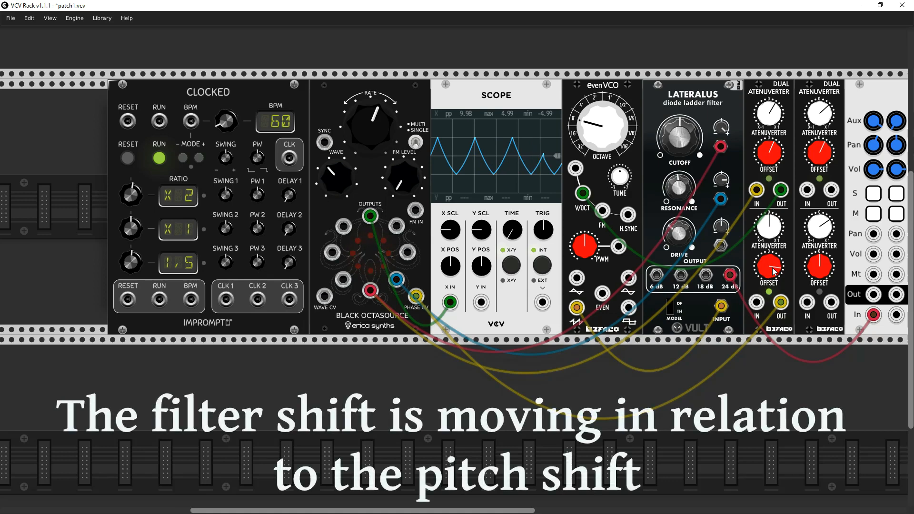
{"action": "left_click_drag", "start_coordinate": [769, 267], "coordinate": [768, 276]}
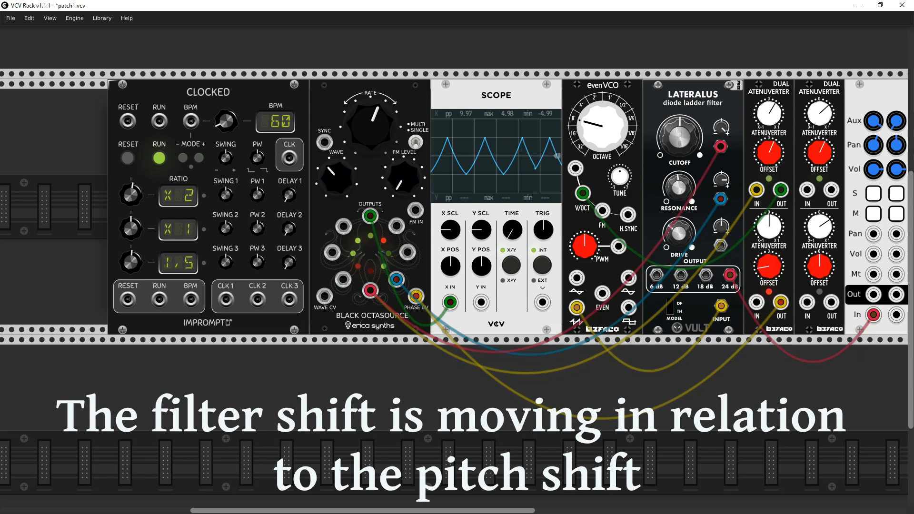
{"action": "mouse_move", "coordinate": [769, 266]}
{"action": "left_mouse_down"}
{"action": "mouse_move", "coordinate": [768, 255]}
{"action": "mouse_move", "coordinate": [768, 279]}
{"action": "left_mouse_up"}
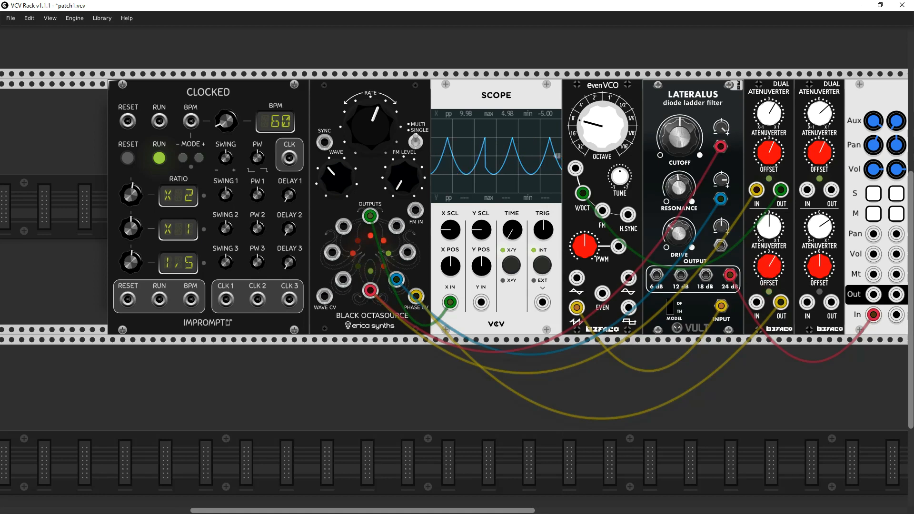
- Feed PHASE CV from the Octasource's own leftmost output, and raise WAVE to about five o'clock and RATE to about two o'clock
{"action": "left_click_drag", "start_coordinate": [416, 296], "coordinate": [398, 248]}
{"action": "left_click_drag", "start_coordinate": [331, 252], "coordinate": [415, 296]}
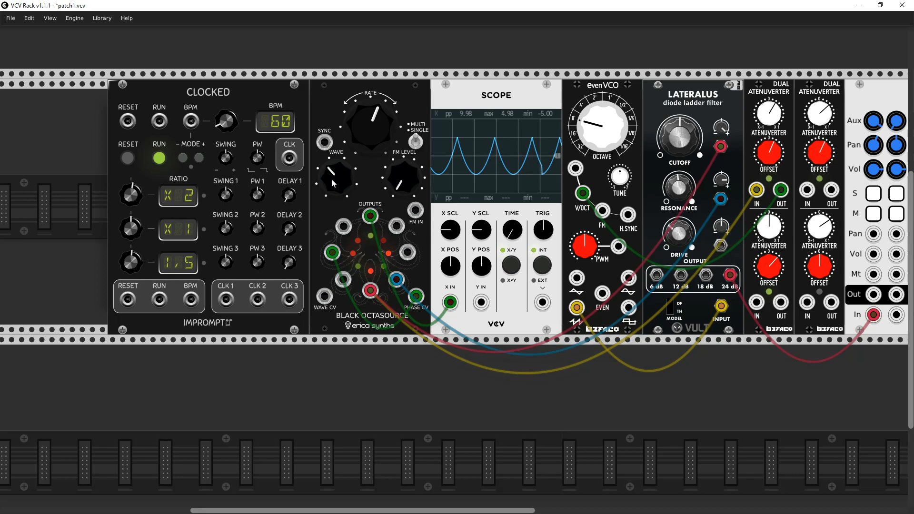
{"action": "left_click_drag", "start_coordinate": [332, 176], "coordinate": [331, 142]}
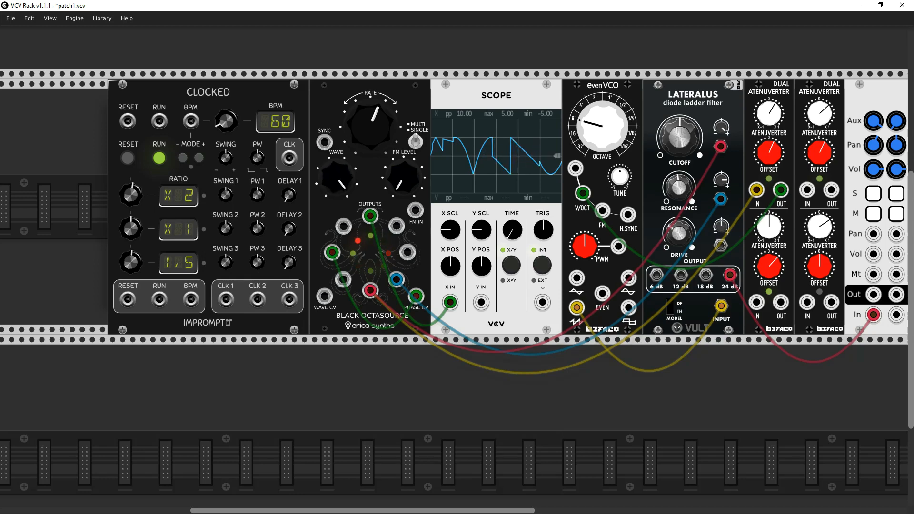
{"action": "left_click_drag", "start_coordinate": [375, 121], "coordinate": [375, 105]}
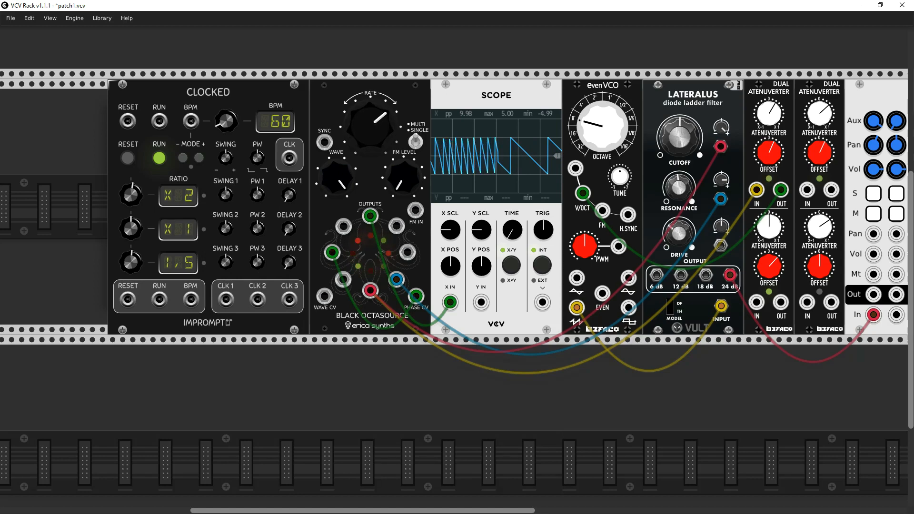
- Delete the Clocked module and duplicate the Black Octasource into the space beside it
{"action": "right_click", "coordinate": [244, 92]}
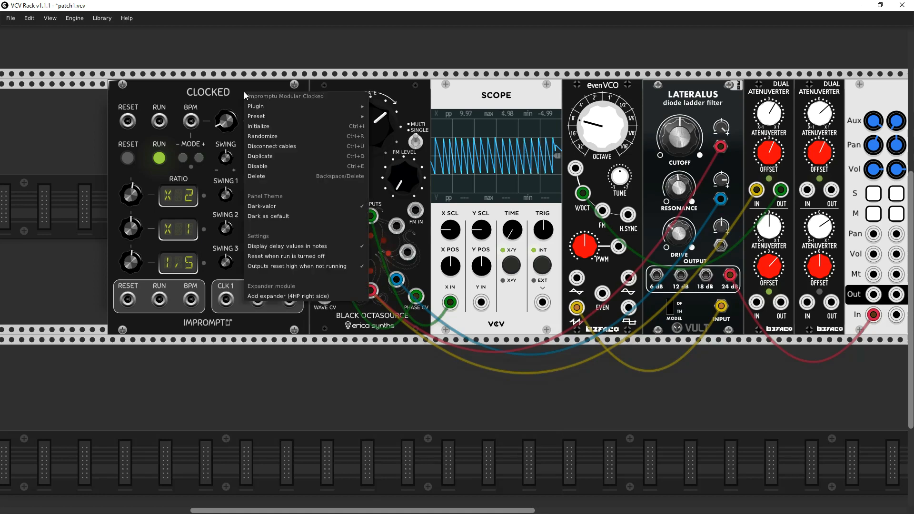
{"action": "left_click", "coordinate": [271, 174]}
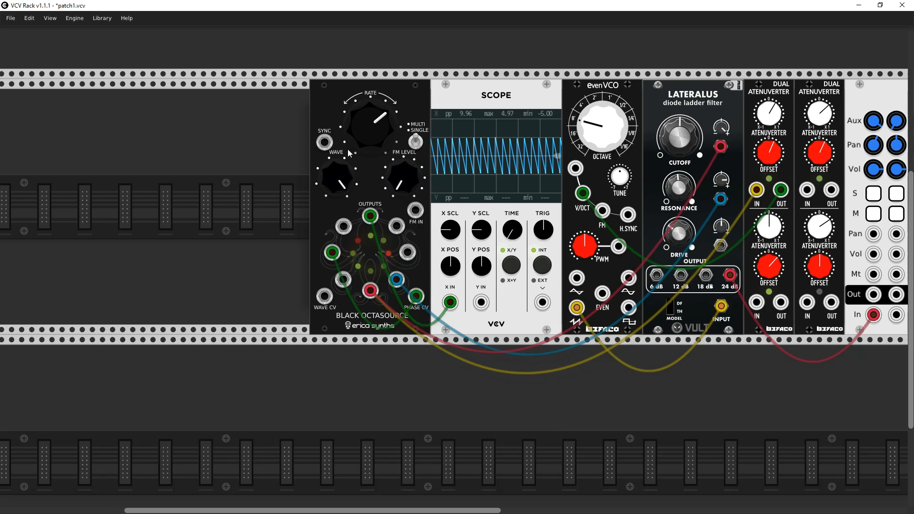
{"action": "right_click", "coordinate": [334, 102]}
{"action": "left_click", "coordinate": [346, 167]}
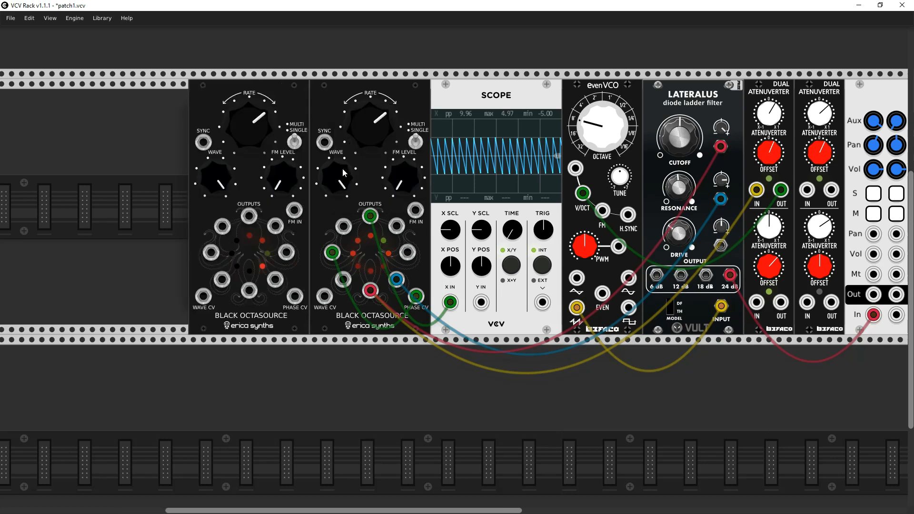
- Patch the duplicate Octasource's top output into the original's FM IN, with the duplicate's RATE at about half past three and WAVE at about seven o'clock
{"action": "left_click", "coordinate": [295, 142]}
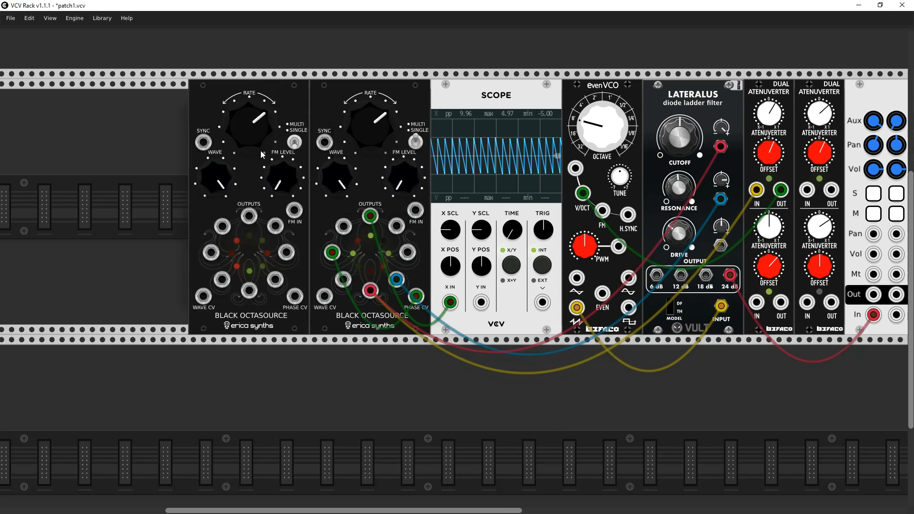
{"action": "left_click_drag", "start_coordinate": [255, 127], "coordinate": [255, 113]}
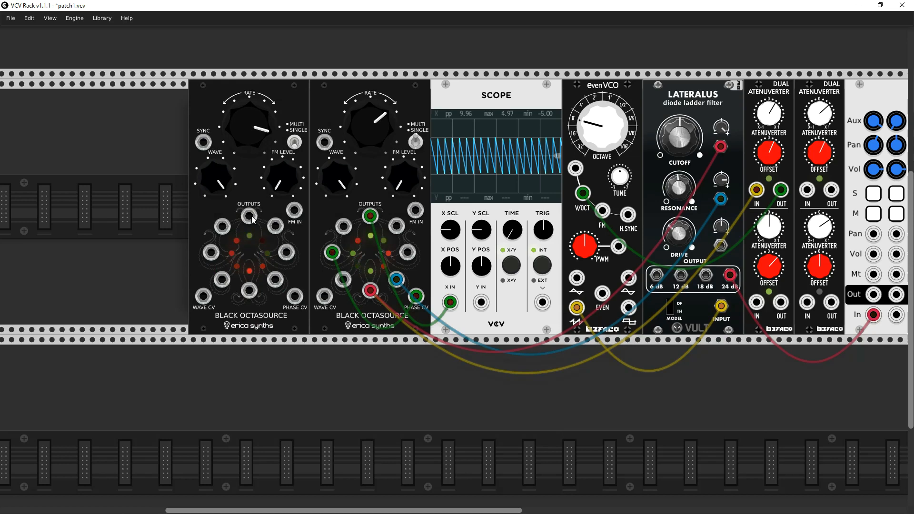
{"action": "mouse_move", "coordinate": [250, 217]}
{"action": "left_mouse_down"}
{"action": "mouse_move", "coordinate": [289, 257]}
{"action": "mouse_move", "coordinate": [412, 218]}
{"action": "mouse_move", "coordinate": [407, 142]}
{"action": "left_mouse_up"}
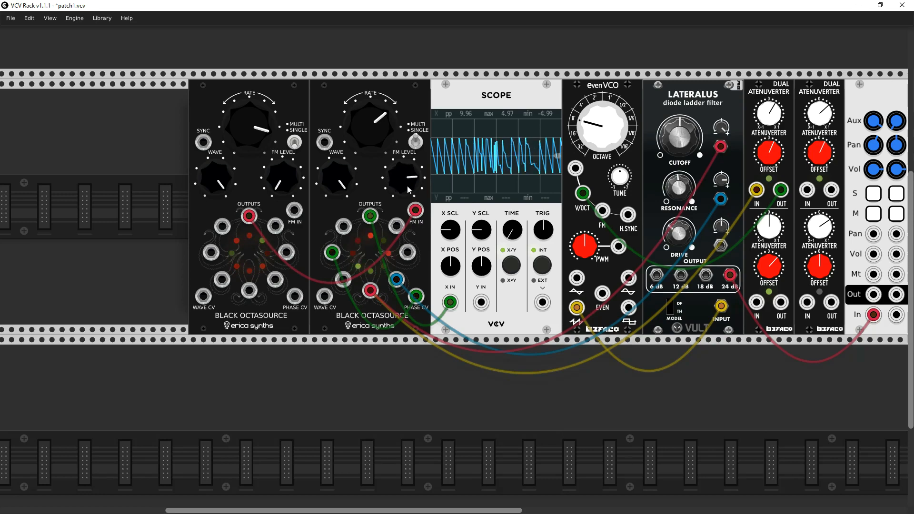
{"action": "left_click_drag", "start_coordinate": [216, 178], "coordinate": [217, 191]}
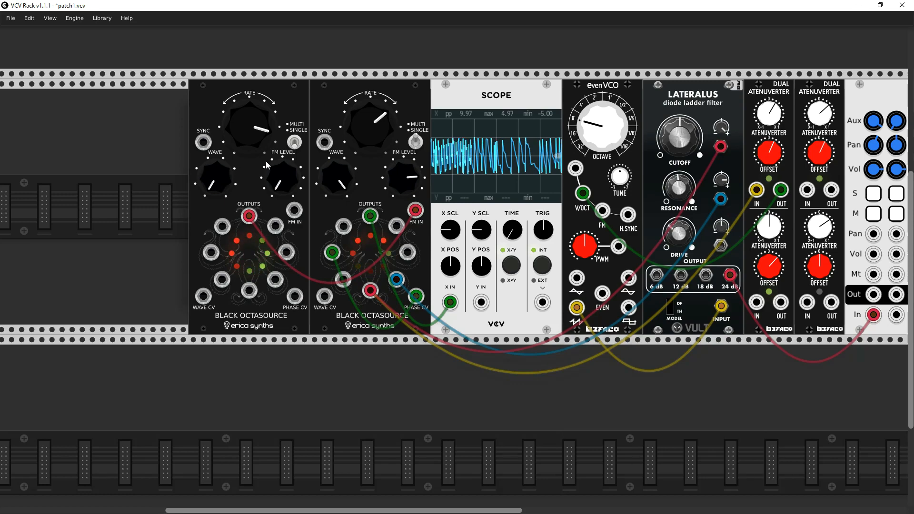
- Lower the original Octasource's RATE to about twelve o'clock, and disconnect its modulation cables except the top output's cable to the Scope
{"action": "left_click_drag", "start_coordinate": [370, 121], "coordinate": [374, 123]}
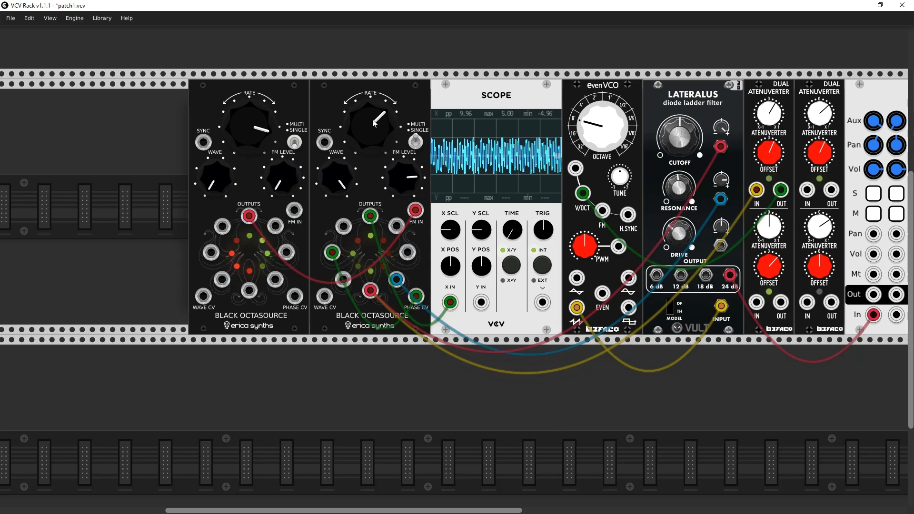
{"action": "mouse_move", "coordinate": [374, 123]}
{"action": "left_mouse_down"}
{"action": "mouse_move", "coordinate": [379, 203]}
{"action": "mouse_move", "coordinate": [398, 266]}
{"action": "mouse_move", "coordinate": [375, 317]}
{"action": "left_mouse_up"}
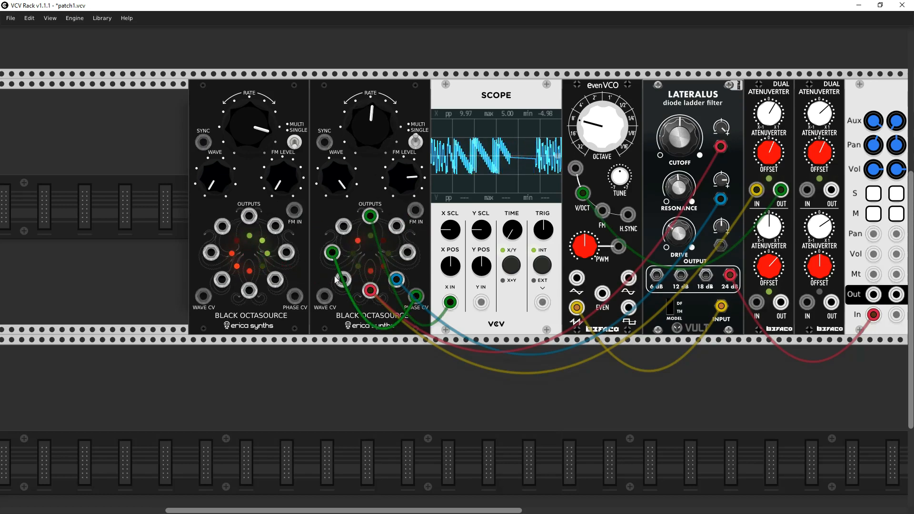
{"action": "left_click_drag", "start_coordinate": [332, 253], "coordinate": [339, 326]}
{"action": "left_click_drag", "start_coordinate": [371, 291], "coordinate": [379, 362]}
{"action": "left_click_drag", "start_coordinate": [396, 279], "coordinate": [405, 324]}
{"action": "left_click_drag", "start_coordinate": [370, 290], "coordinate": [400, 409]}
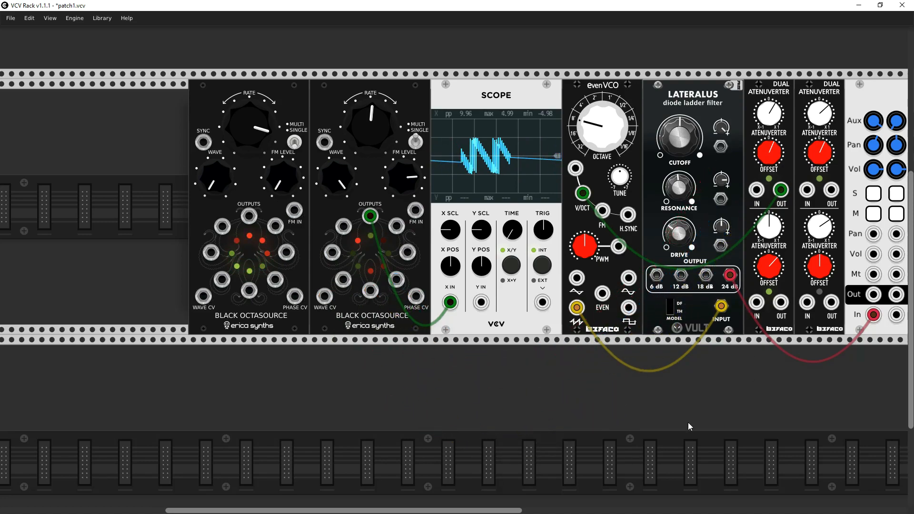
- Mute the Mixer-8's master channel
{"action": "scroll", "coordinate": [690, 426], "scroll_direction": "down", "scroll_amount": 3}
{"action": "scroll", "coordinate": [544, 379], "scroll_direction": "right", "scroll_amount": 10}
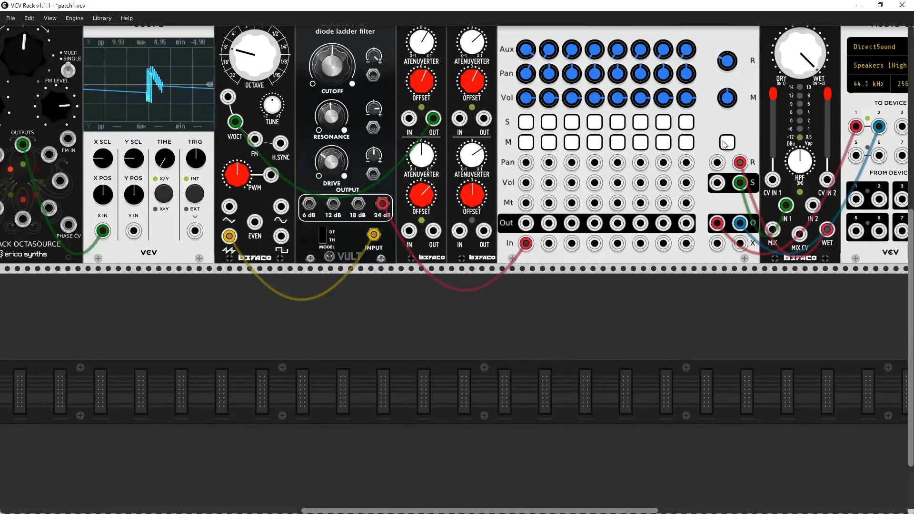
{"action": "left_click", "coordinate": [724, 144]}
{"action": "scroll", "coordinate": [490, 499], "scroll_direction": "left", "scroll_amount": 7}
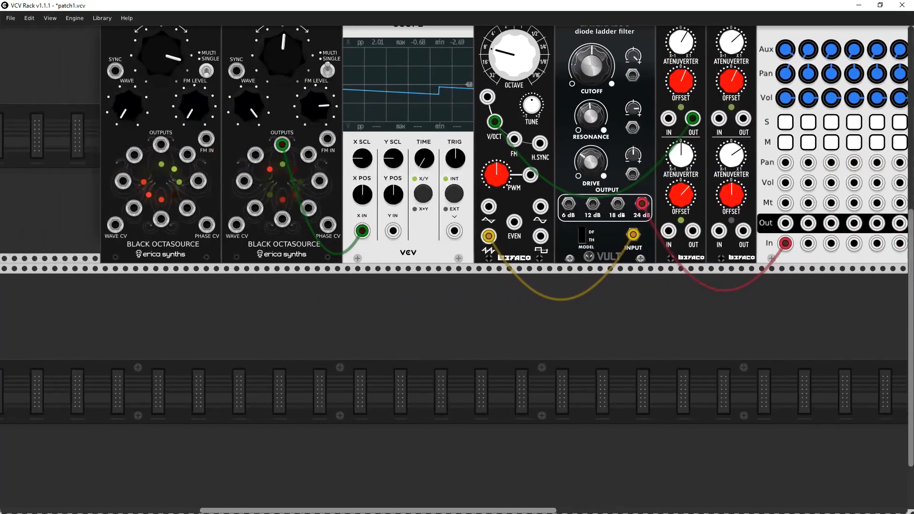
{"action": "scroll", "coordinate": [370, 404], "scroll_direction": "up", "scroll_amount": 3}
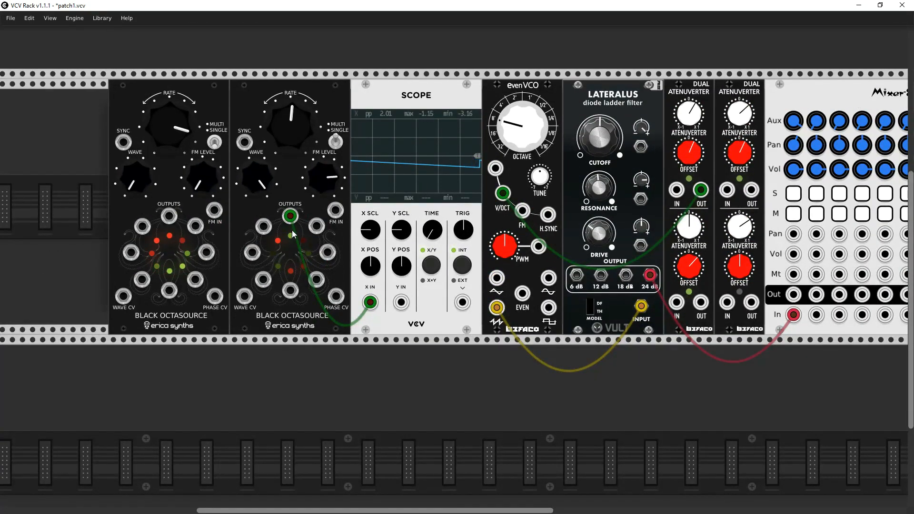
- Set the original Octasource's WAVE to about seven o'clock and its RATE to about one o'clock
{"action": "mouse_move", "coordinate": [290, 123]}
{"action": "left_mouse_down"}
{"action": "mouse_move", "coordinate": [290, 47]}
{"action": "mouse_move", "coordinate": [290, 100]}
{"action": "left_mouse_up"}
{"action": "left_click_drag", "start_coordinate": [255, 176], "coordinate": [255, 209]}
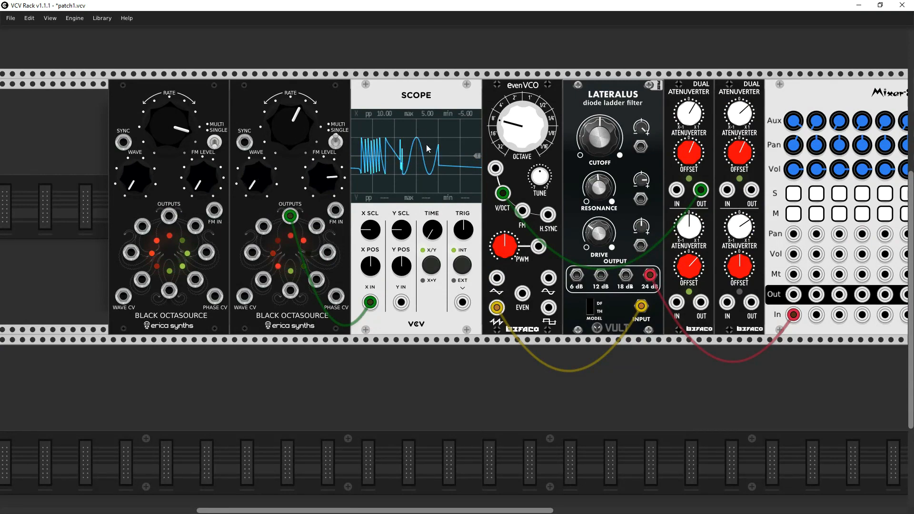
{"action": "mouse_move", "coordinate": [291, 116]}
{"action": "left_mouse_down"}
{"action": "mouse_move", "coordinate": [290, 102]}
{"action": "mouse_move", "coordinate": [290, 130]}
{"action": "left_mouse_up"}
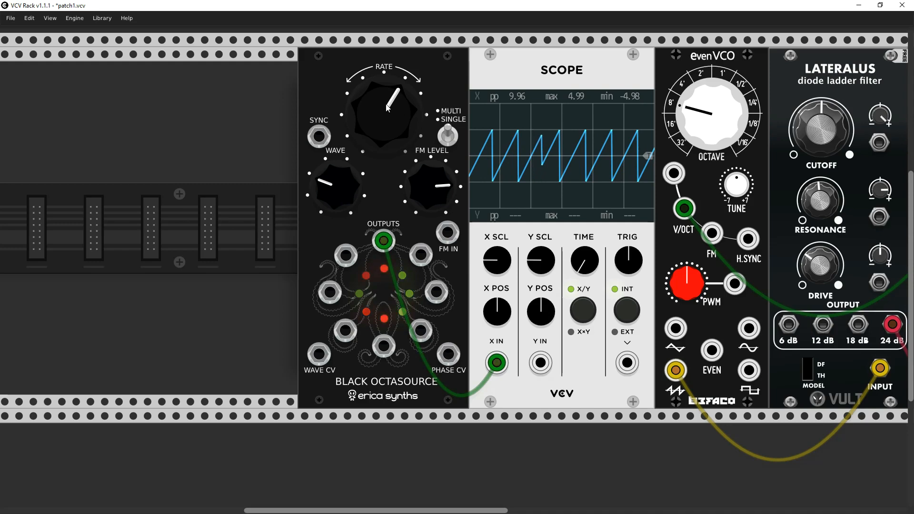
- Turn the Octasource's RATE to about eleven o'clock and back past one, and move WAVE through twelve to about ten o'clock
{"action": "left_click_drag", "start_coordinate": [387, 107], "coordinate": [387, 131]}
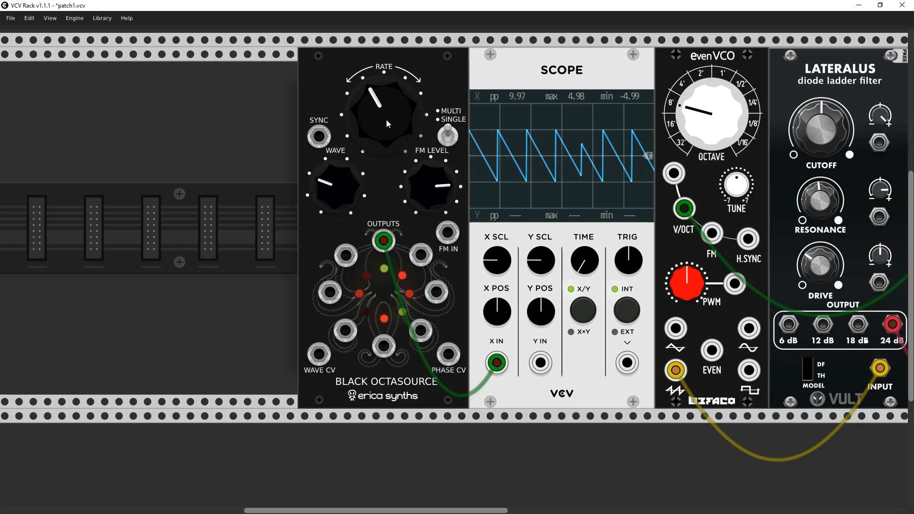
{"action": "mouse_move", "coordinate": [386, 120]}
{"action": "left_mouse_down"}
{"action": "mouse_move", "coordinate": [386, 110]}
{"action": "mouse_move", "coordinate": [386, 129]}
{"action": "left_mouse_up"}
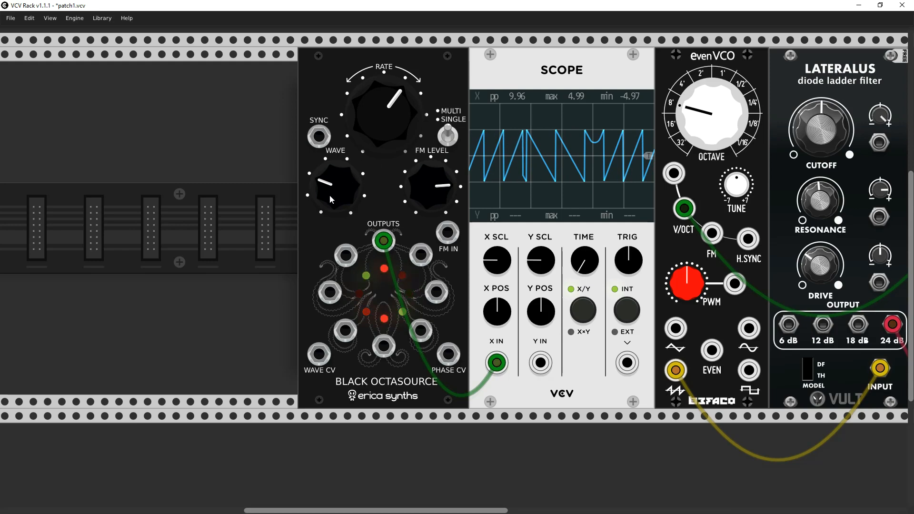
{"action": "left_click_drag", "start_coordinate": [326, 189], "coordinate": [327, 174]}
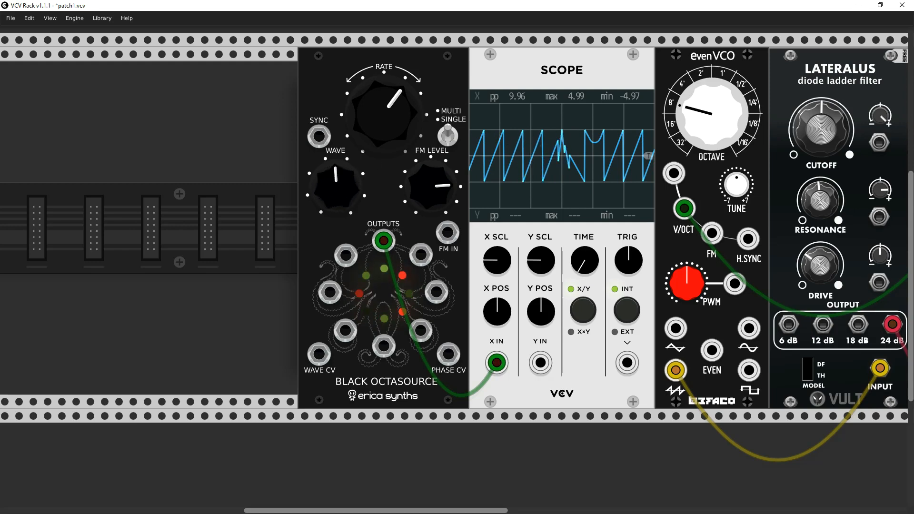
{"action": "left_click_drag", "start_coordinate": [326, 174], "coordinate": [327, 169]}
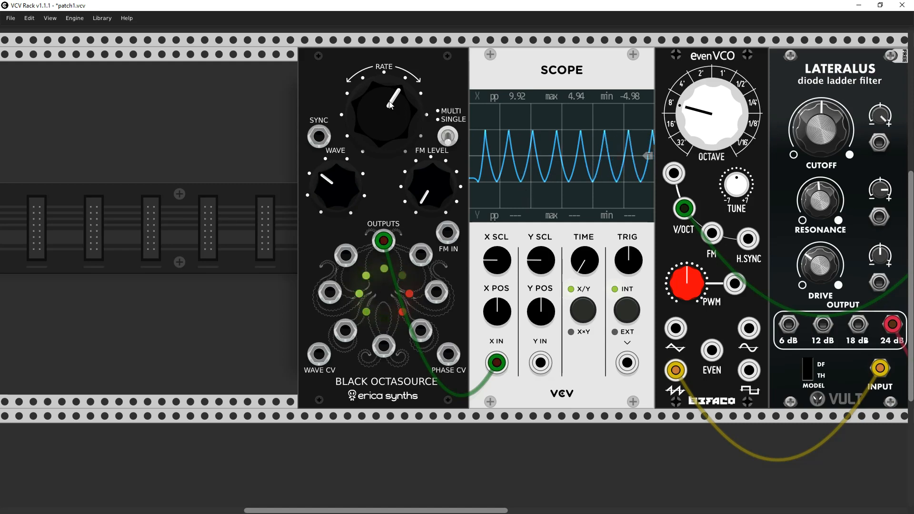
- Swing the Octasource's RATE to about eleven and back to about half past one, with WAVE at about half past eight
{"action": "left_click_drag", "start_coordinate": [389, 106], "coordinate": [389, 126]}
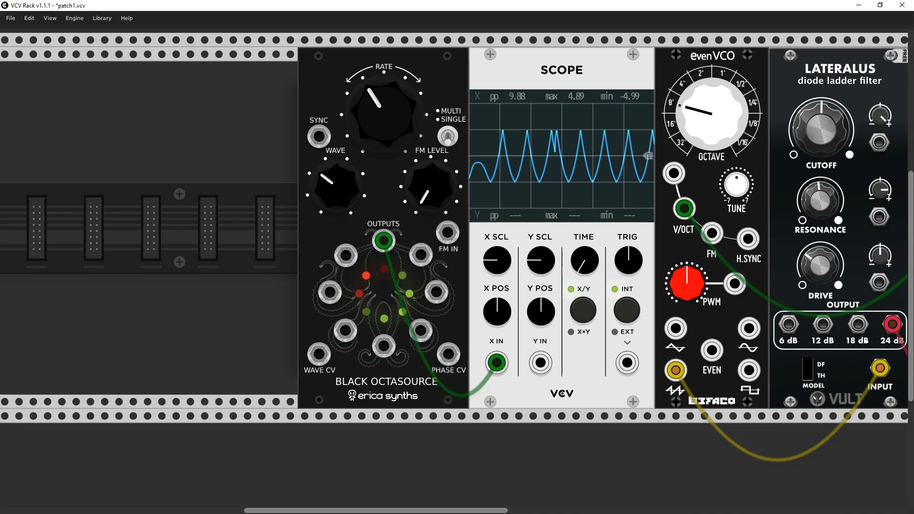
{"action": "left_click_drag", "start_coordinate": [390, 125], "coordinate": [389, 113]}
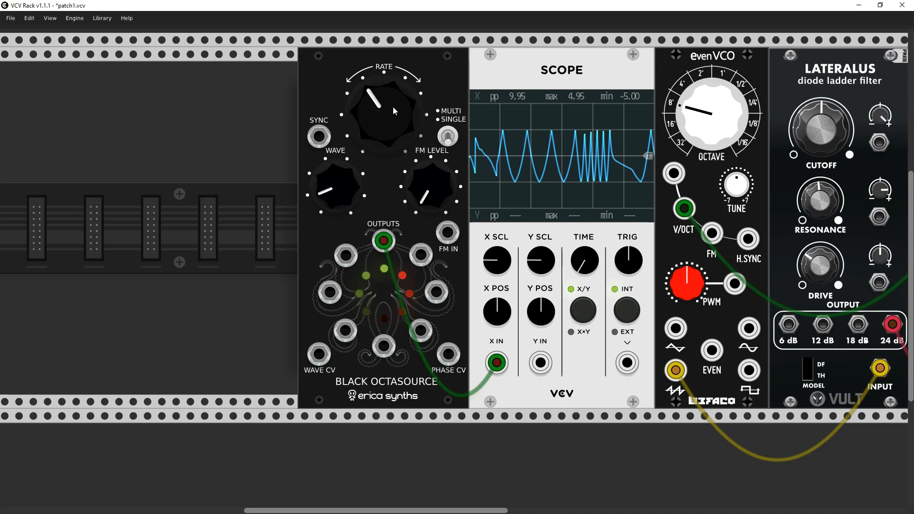
{"action": "left_click_drag", "start_coordinate": [374, 97], "coordinate": [374, 76]}
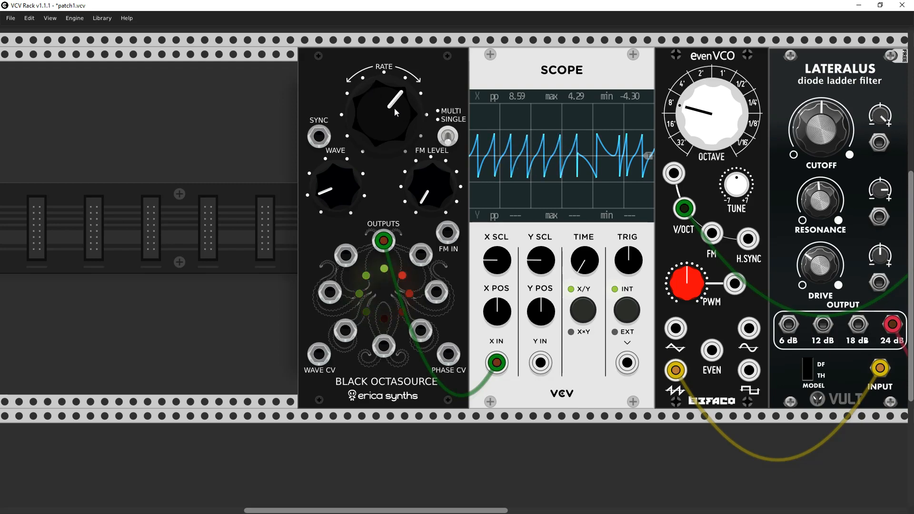
- Save the patch with the Octasource's RATE at about one o'clock, and open patch2.vcv
{"action": "left_click_drag", "start_coordinate": [394, 109], "coordinate": [392, 109]}
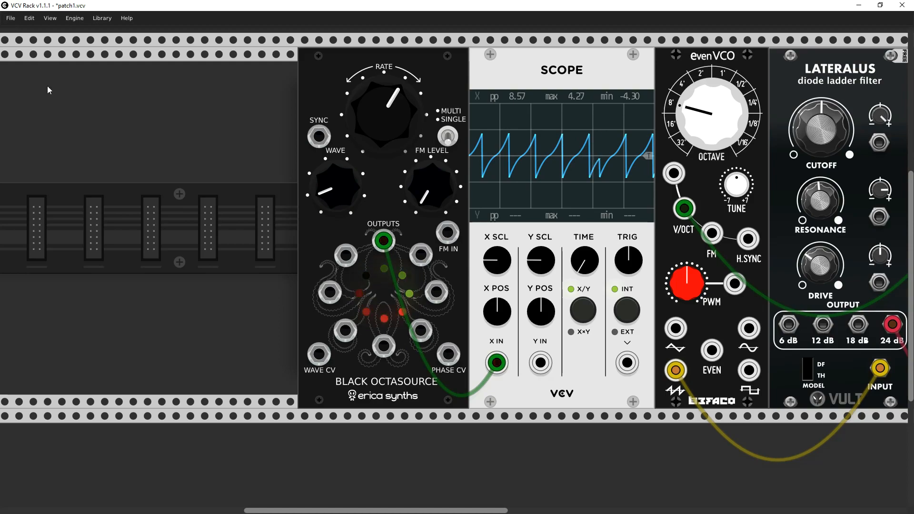
{"action": "key", "text": "ctrl+s"}
{"action": "left_click", "coordinate": [10, 17]}
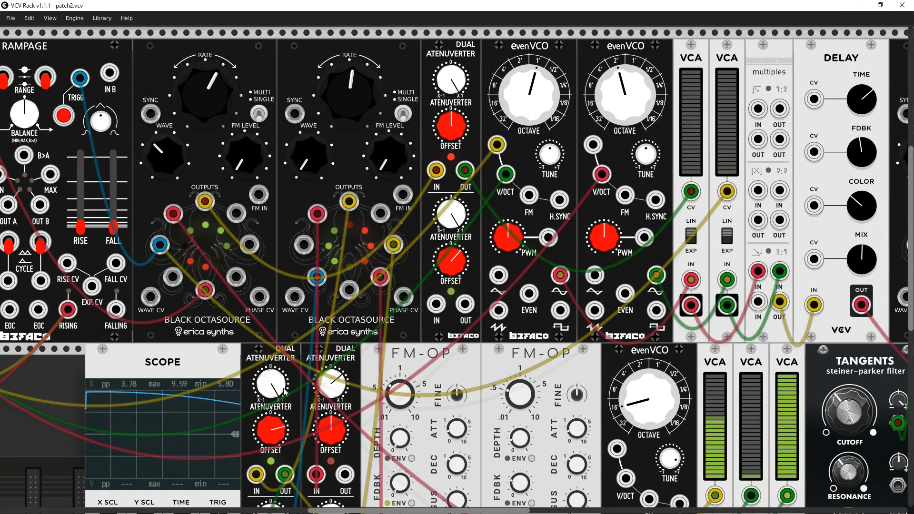
- Examine patch2's modules and cabling, from the Rampage and Octasources through the FM-OPs, VCAs and filters to the Mixer-8
{"action": "scroll", "coordinate": [349, 373], "scroll_direction": "down", "scroll_amount": 5}
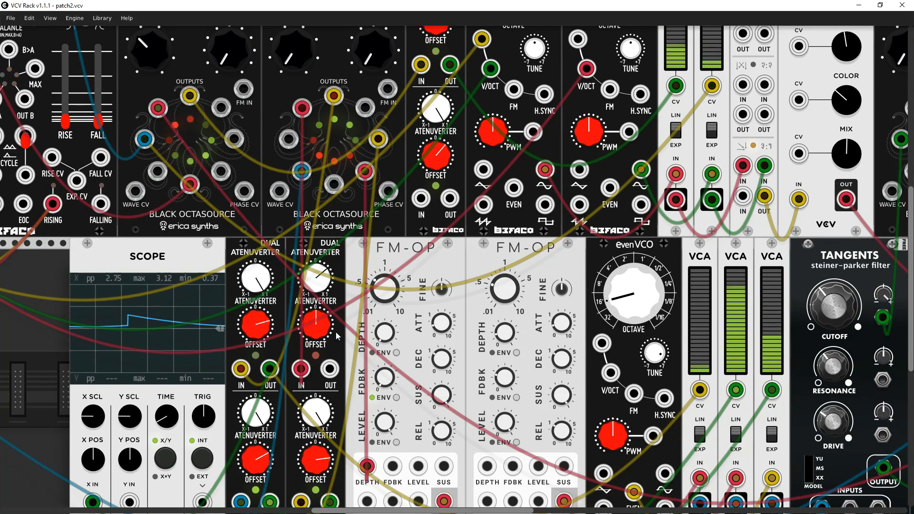
{"action": "scroll", "coordinate": [374, 313], "scroll_direction": "right", "scroll_amount": 3}
{"action": "left_click_drag", "start_coordinate": [371, 309], "coordinate": [236, 282]}
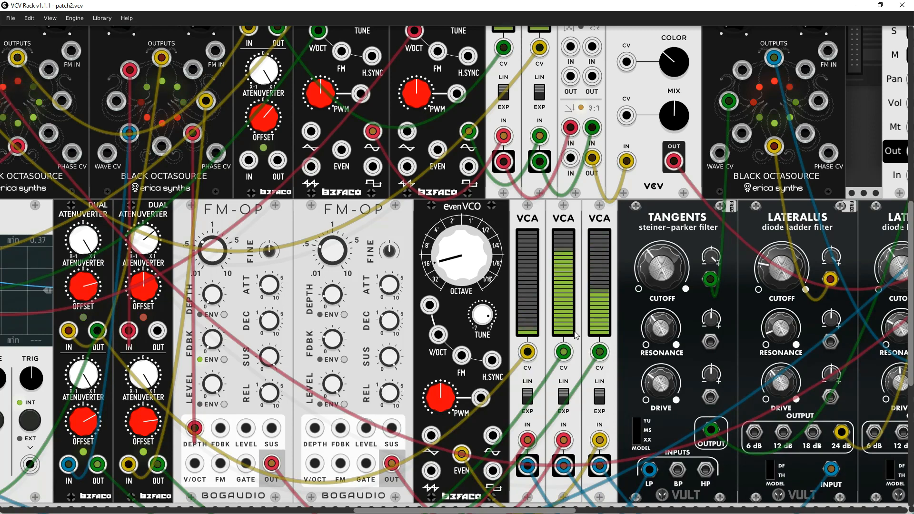
{"action": "left_click_drag", "start_coordinate": [565, 469], "coordinate": [483, 412]}
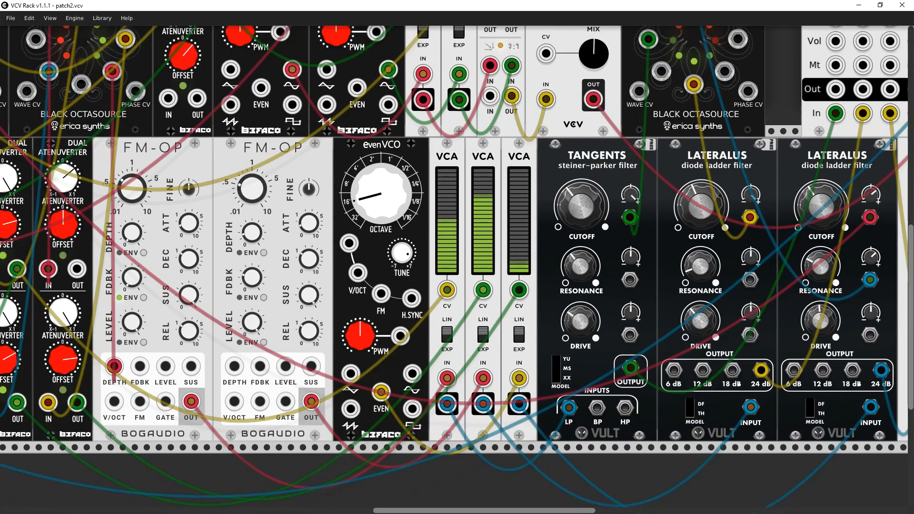
{"action": "left_click_drag", "start_coordinate": [531, 228], "coordinate": [835, 420]}
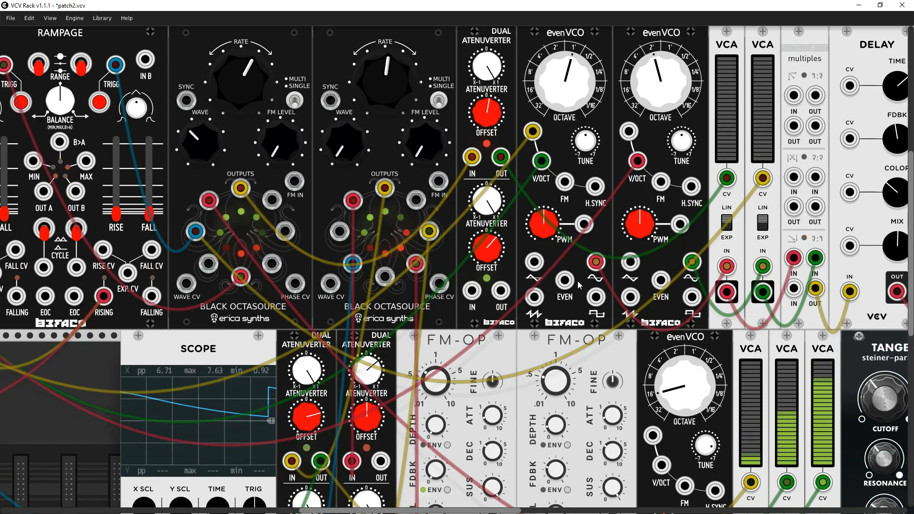
{"action": "left_click_drag", "start_coordinate": [578, 282], "coordinate": [298, 317]}
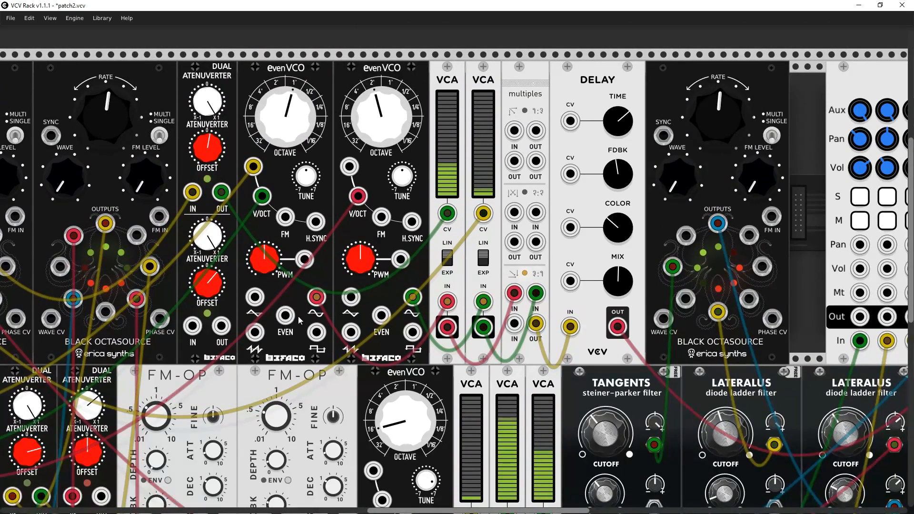
{"action": "left_click_drag", "start_coordinate": [362, 427], "coordinate": [350, 147]}
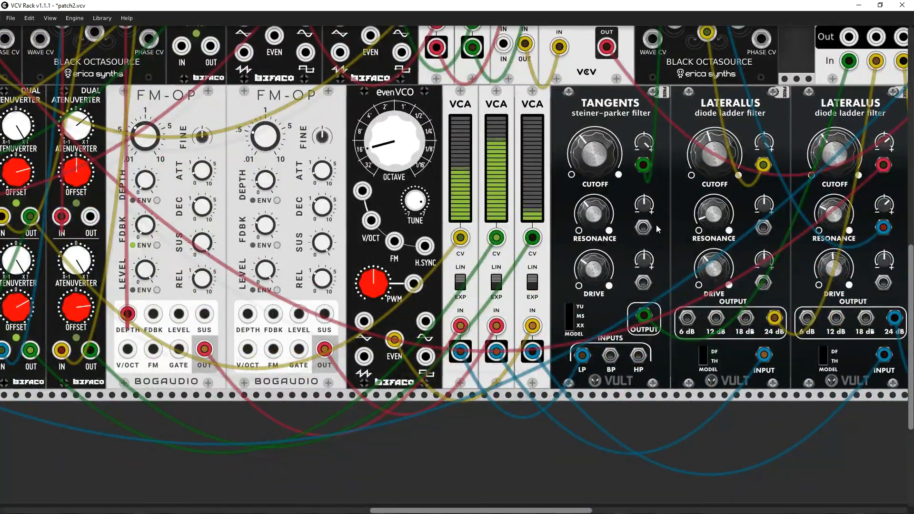
{"action": "scroll", "coordinate": [659, 229], "scroll_direction": "up", "scroll_amount": 5}
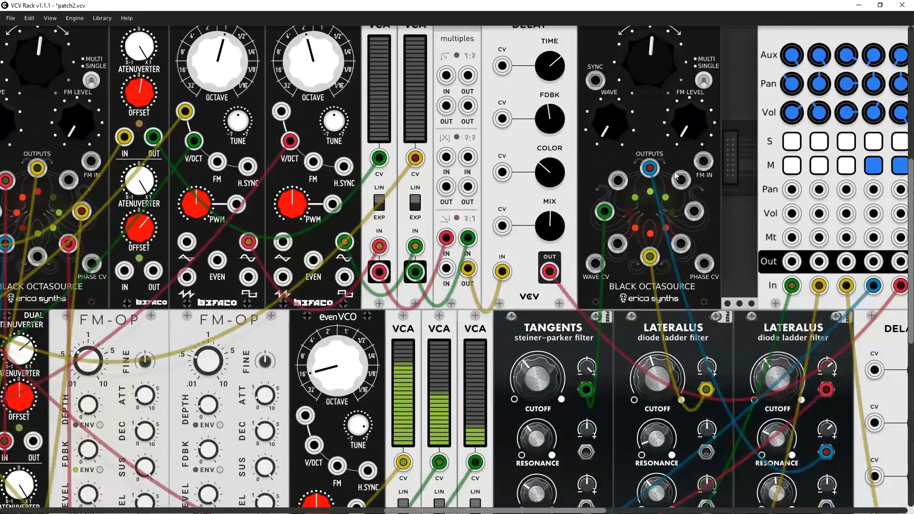
{"action": "left_click_drag", "start_coordinate": [677, 152], "coordinate": [507, 199]}
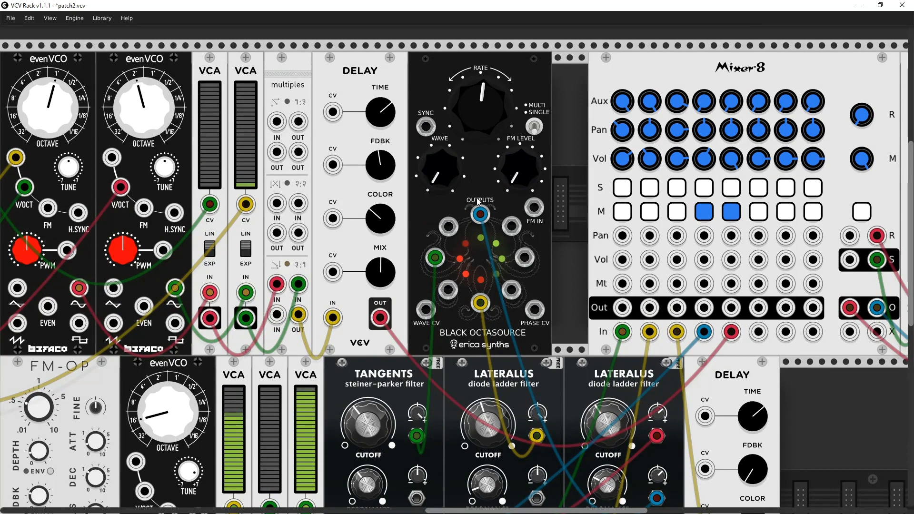
{"action": "scroll", "coordinate": [478, 202], "scroll_direction": "down", "scroll_amount": 4}
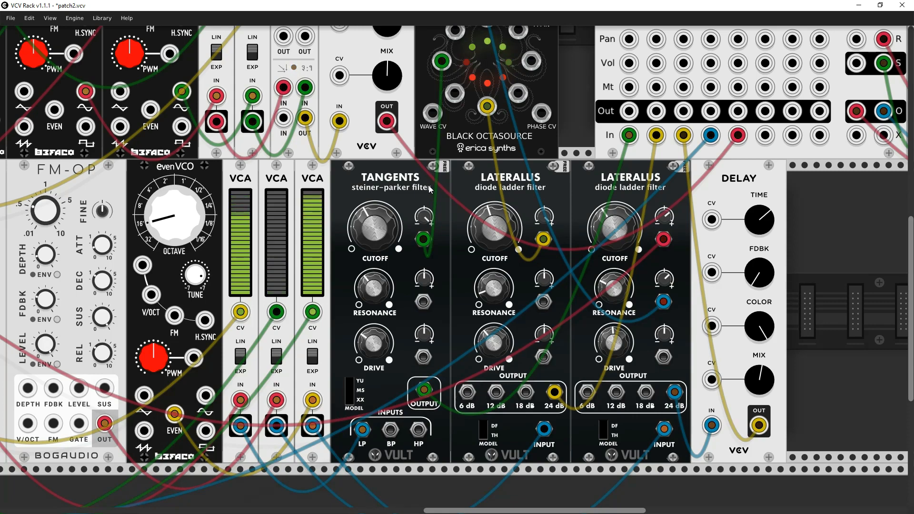
{"action": "left_click_drag", "start_coordinate": [447, 196], "coordinate": [912, 367]}
{"action": "left_click_drag", "start_coordinate": [420, 217], "coordinate": [575, 261]}
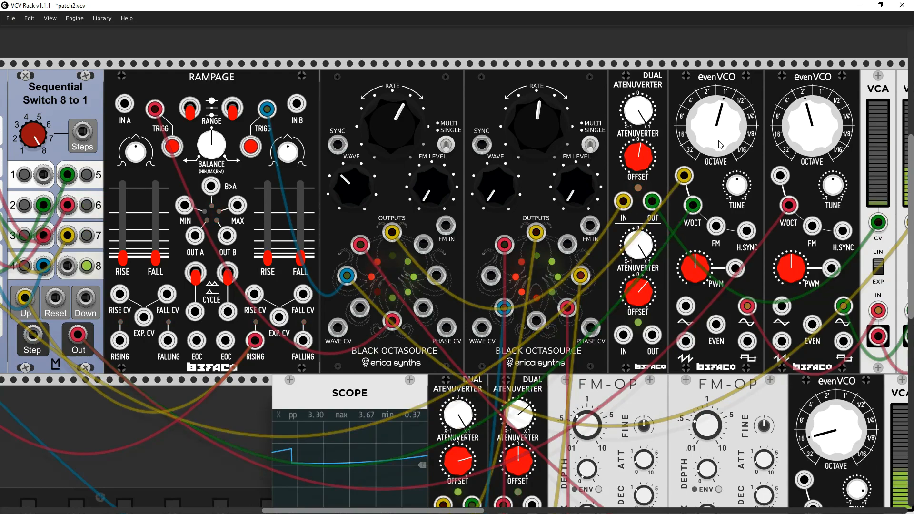
- Briefly unmute the Mixer-8's fourth channel, mute it again, and unmute the fifth channel
{"action": "scroll", "coordinate": [684, 243], "scroll_direction": "right", "scroll_amount": 10}
{"action": "scroll", "coordinate": [684, 243], "scroll_direction": "down", "scroll_amount": 2}
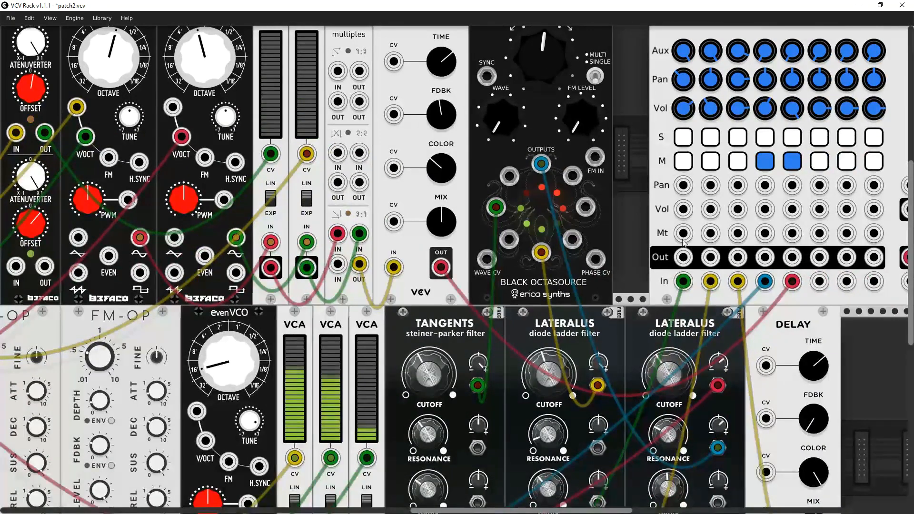
{"action": "left_click", "coordinate": [765, 162]}
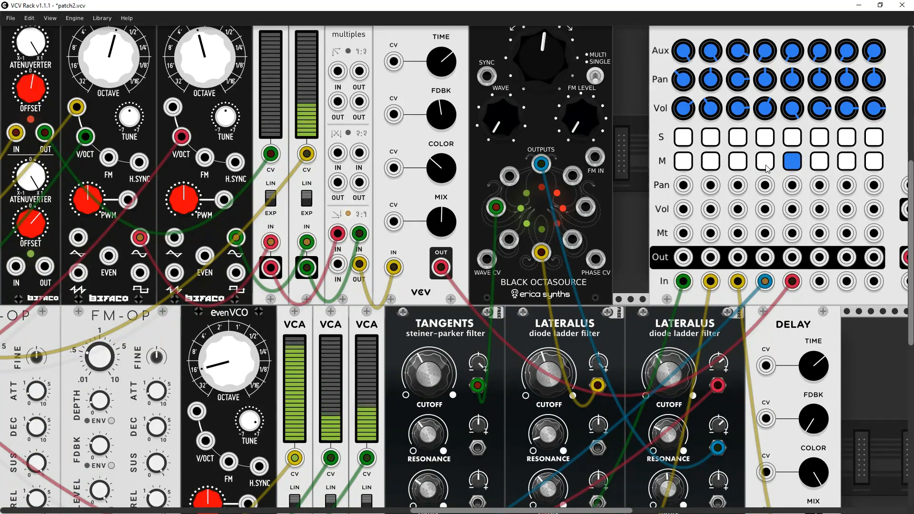
{"action": "left_click", "coordinate": [764, 162]}
{"action": "left_click", "coordinate": [792, 161]}
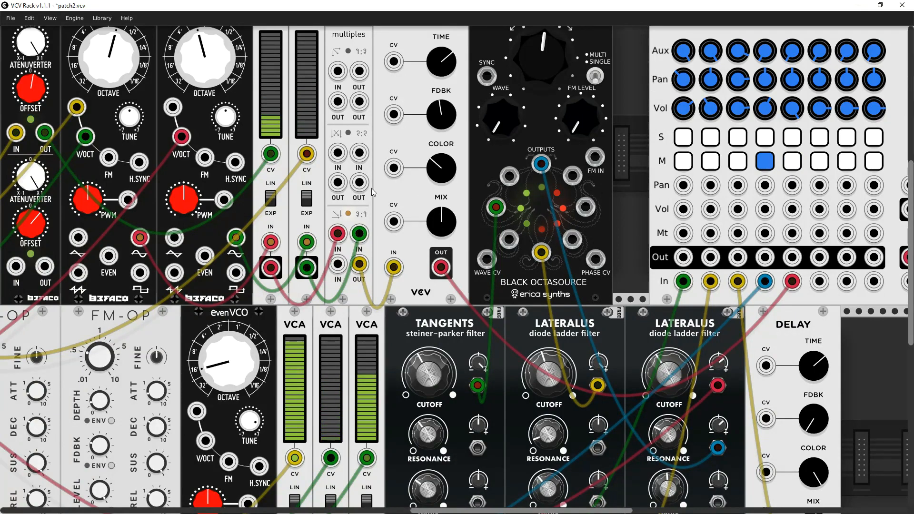
- Trace how the Octasources, Rampage, Constants and Sequential Switch feed the evenVCOs' pitch inputs
{"action": "scroll", "coordinate": [717, 252], "scroll_direction": "left", "scroll_amount": 10}
{"action": "scroll", "coordinate": [716, 253], "scroll_direction": "up", "scroll_amount": 2}
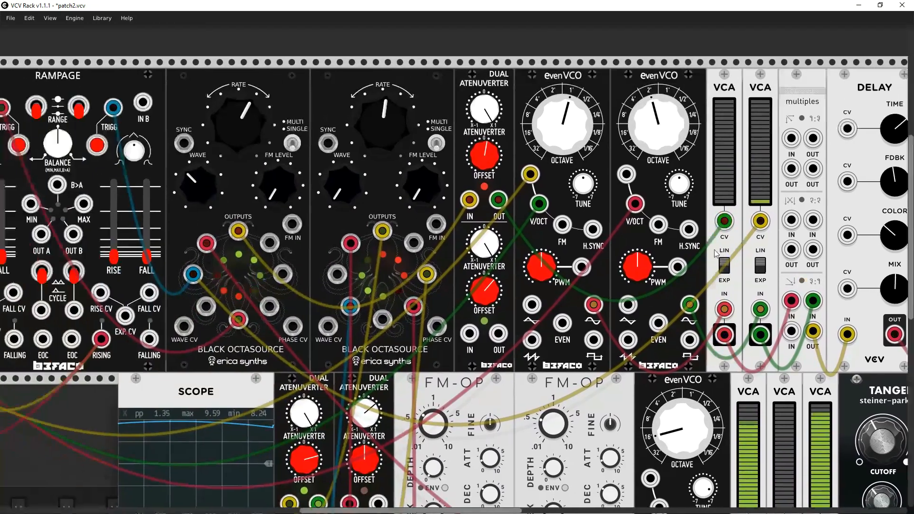
{"action": "scroll", "coordinate": [716, 253], "scroll_direction": "left", "scroll_amount": 3}
{"action": "scroll", "coordinate": [716, 252], "scroll_direction": "down", "scroll_amount": 1}
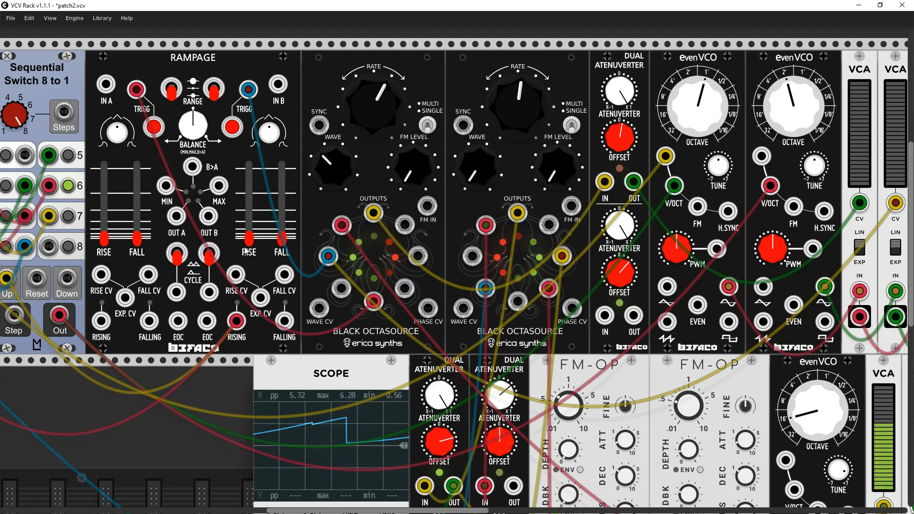
{"action": "mouse_move", "coordinate": [252, 242]}
{"action": "left_mouse_down"}
{"action": "mouse_move", "coordinate": [249, 215]}
{"action": "mouse_move", "coordinate": [249, 238]}
{"action": "left_mouse_up"}
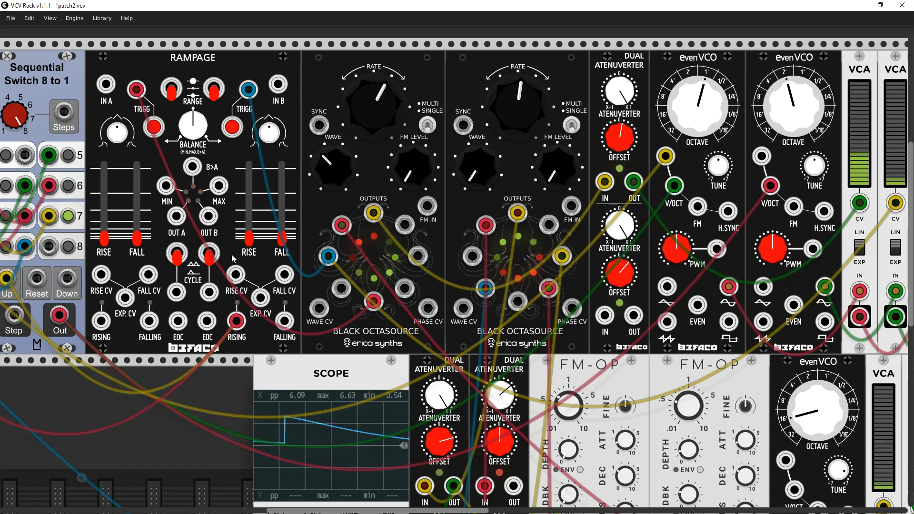
{"action": "left_click_drag", "start_coordinate": [232, 255], "coordinate": [460, 262]}
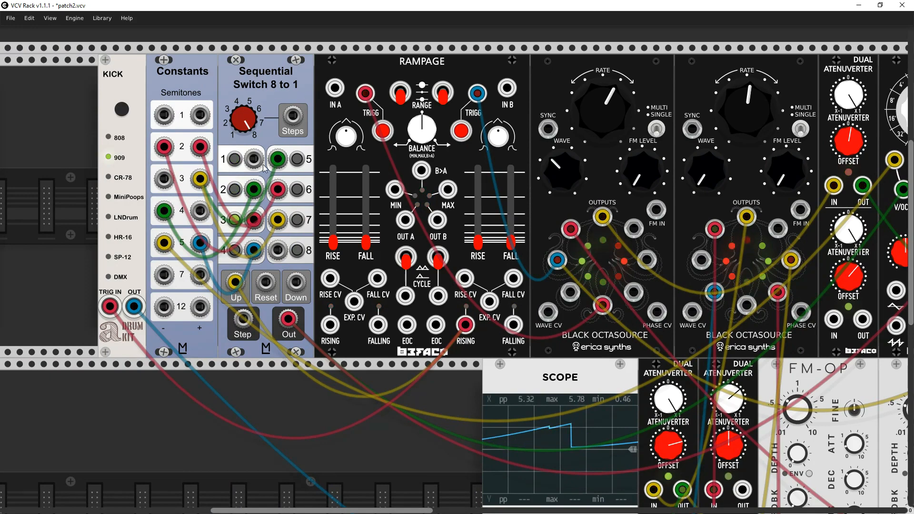
{"action": "left_click_drag", "start_coordinate": [267, 128], "coordinate": [217, 125]}
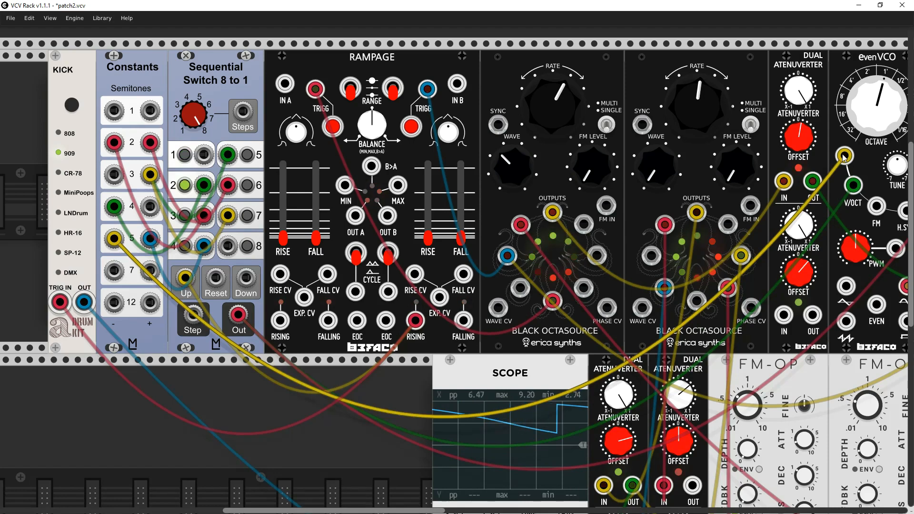
{"action": "left_click_drag", "start_coordinate": [858, 174], "coordinate": [528, 171]}
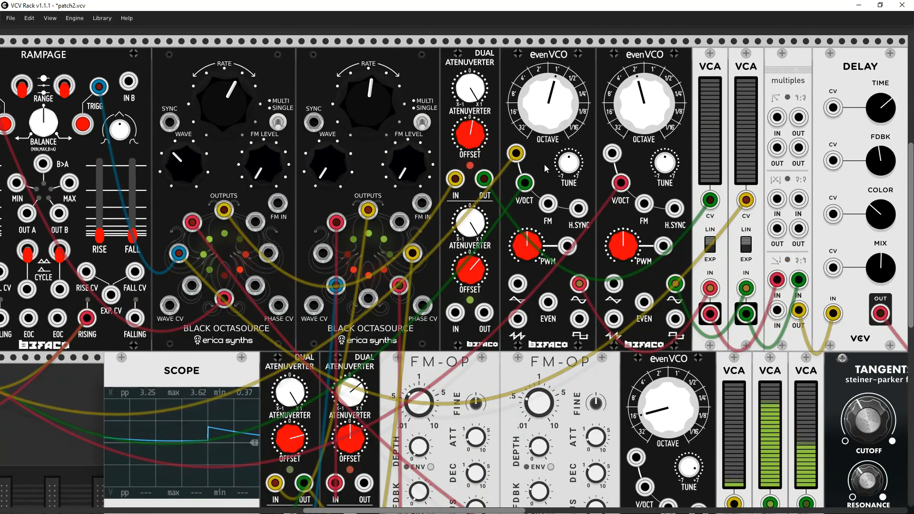
{"action": "left_click_drag", "start_coordinate": [78, 261], "coordinate": [386, 244]}
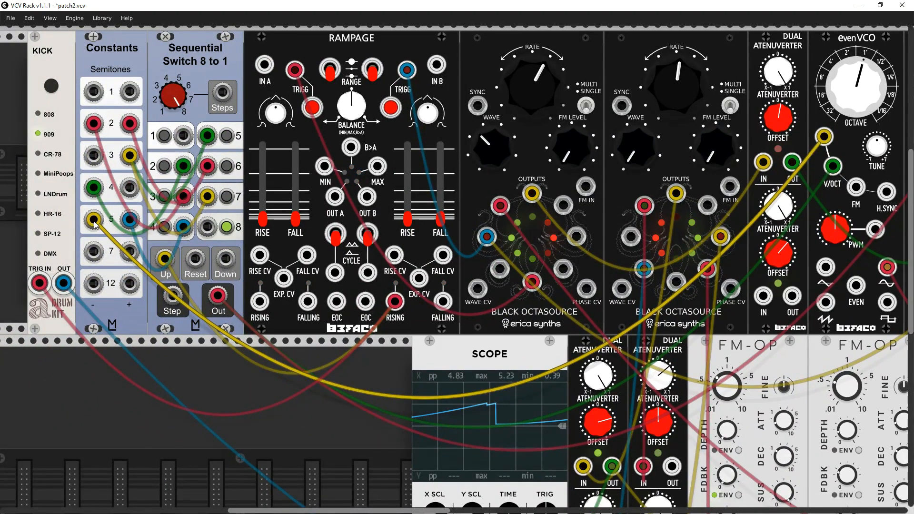
- Set the second upper-row evenVCO's OCTAVE to 1', matching the first evenVCO
{"action": "left_click_drag", "start_coordinate": [770, 172], "coordinate": [345, 196]}
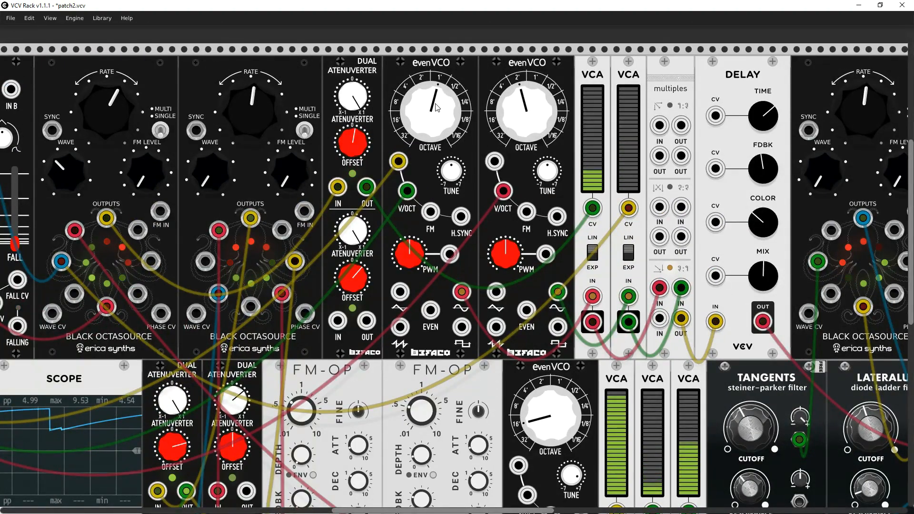
{"action": "left_click_drag", "start_coordinate": [516, 117], "coordinate": [516, 93]}
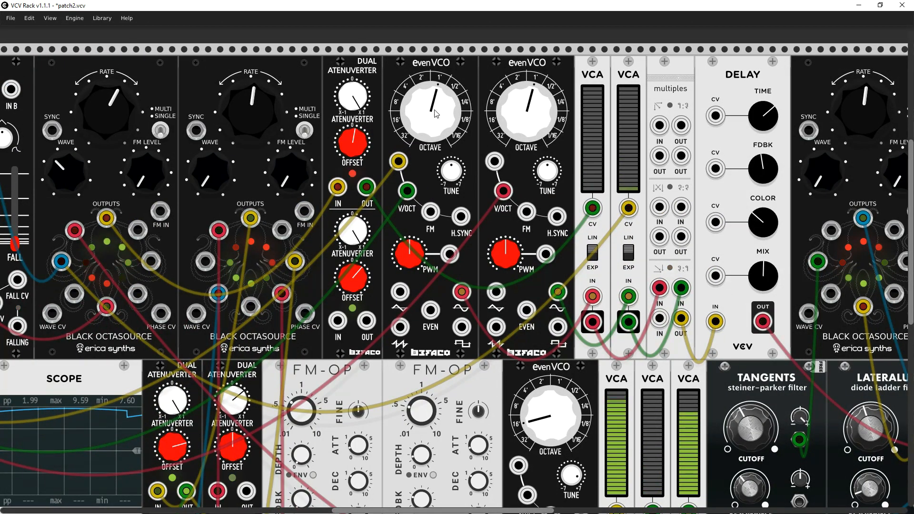
{"action": "mouse_move", "coordinate": [435, 113]}
{"action": "left_mouse_down"}
{"action": "mouse_move", "coordinate": [436, 129]}
{"action": "mouse_move", "coordinate": [436, 113]}
{"action": "left_mouse_up"}
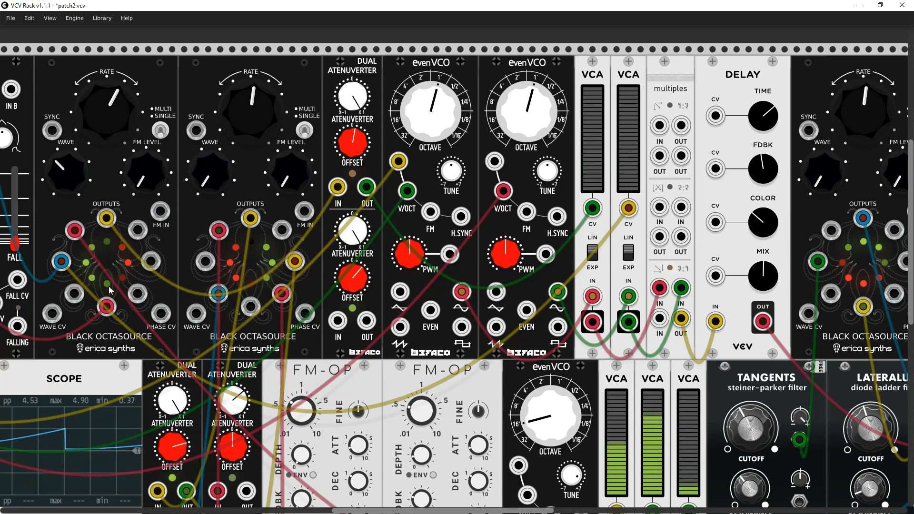
- Set the upper-row Delay beside the multiples to FDBK at about one o'clock and MIX at about two o'clock
{"action": "left_click_drag", "start_coordinate": [109, 307], "coordinate": [109, 223]}
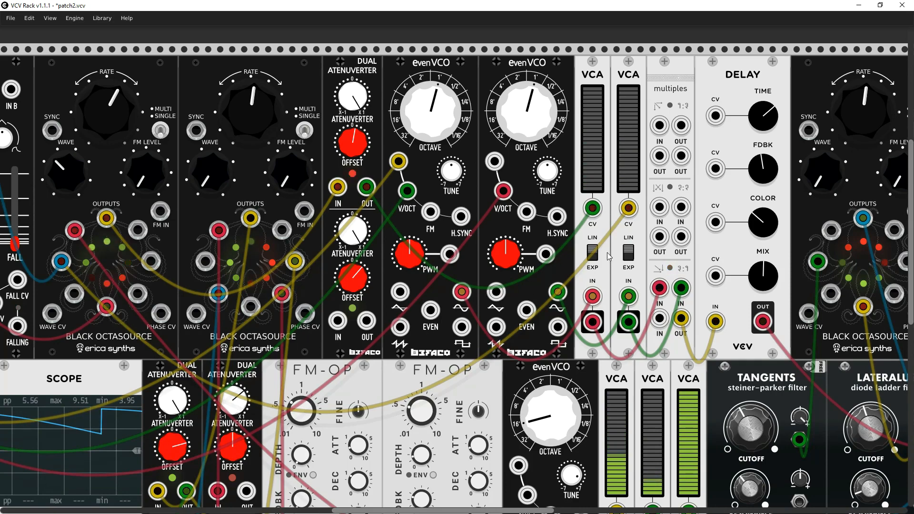
{"action": "left_click_drag", "start_coordinate": [611, 278], "coordinate": [399, 272]}
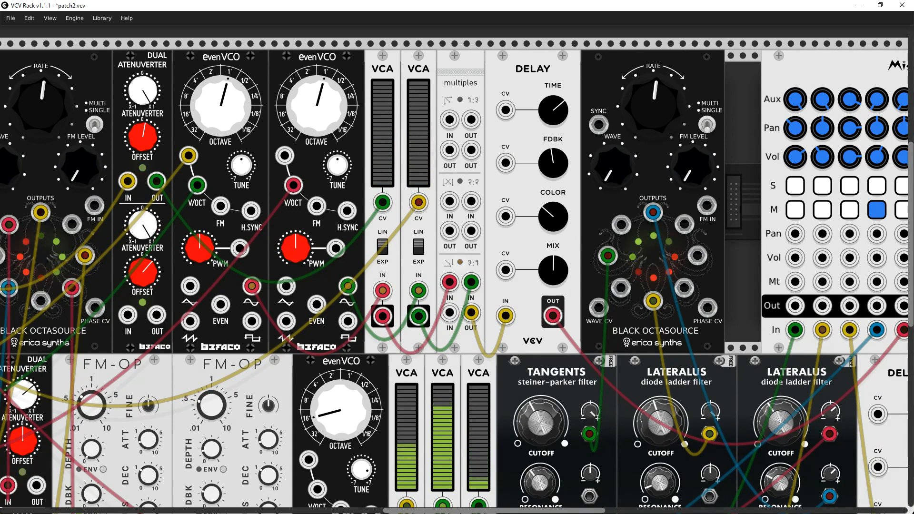
{"action": "left_click_drag", "start_coordinate": [554, 163], "coordinate": [553, 110]}
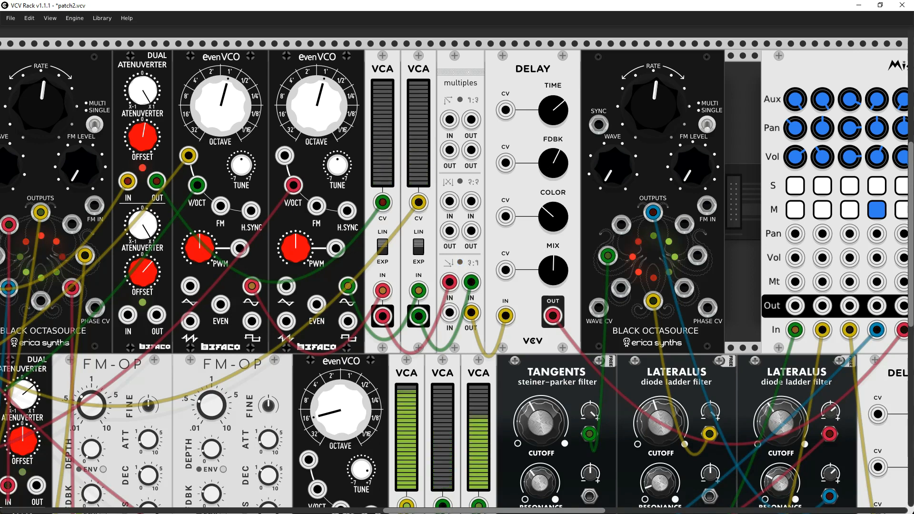
{"action": "left_click_drag", "start_coordinate": [553, 270], "coordinate": [553, 252]}
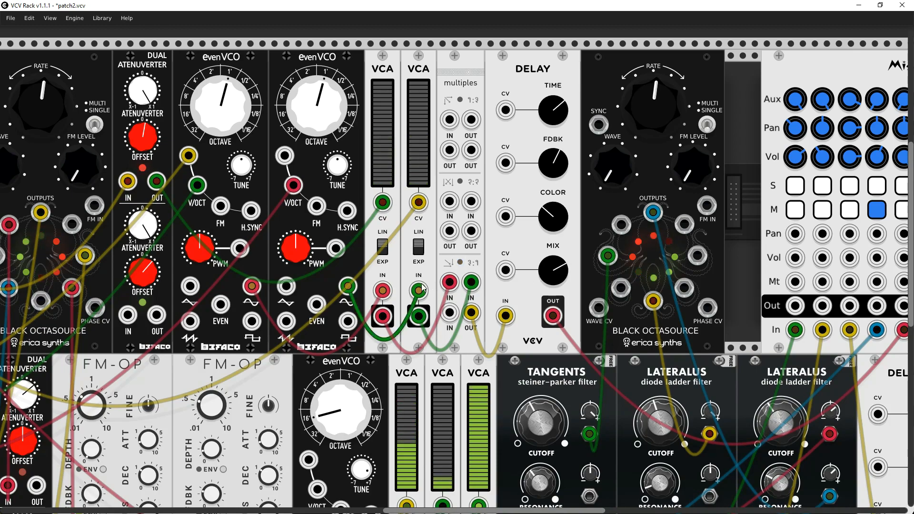
- Unmute the Mixer-8's fourth channel
{"action": "scroll", "coordinate": [422, 287], "scroll_direction": "down", "scroll_amount": 2}
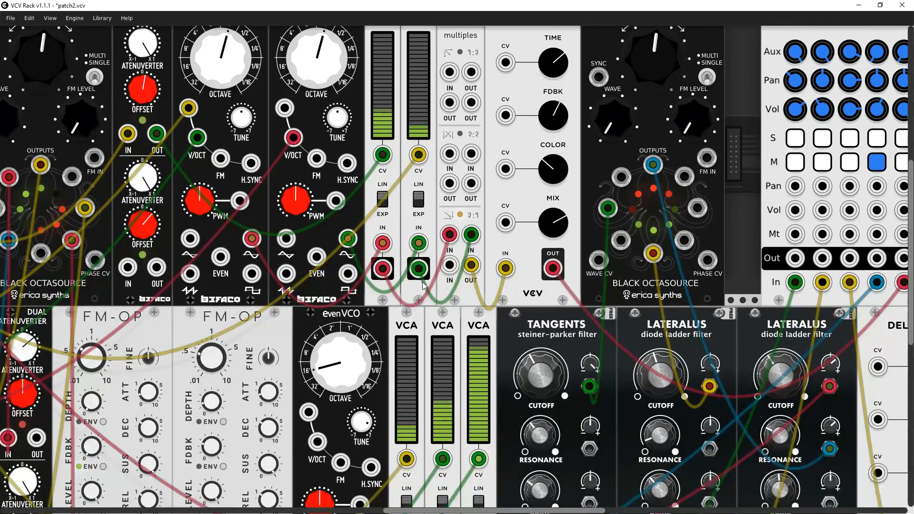
{"action": "scroll", "coordinate": [423, 286], "scroll_direction": "down", "scroll_amount": 2}
{"action": "left_click_drag", "start_coordinate": [435, 248], "coordinate": [466, 205]}
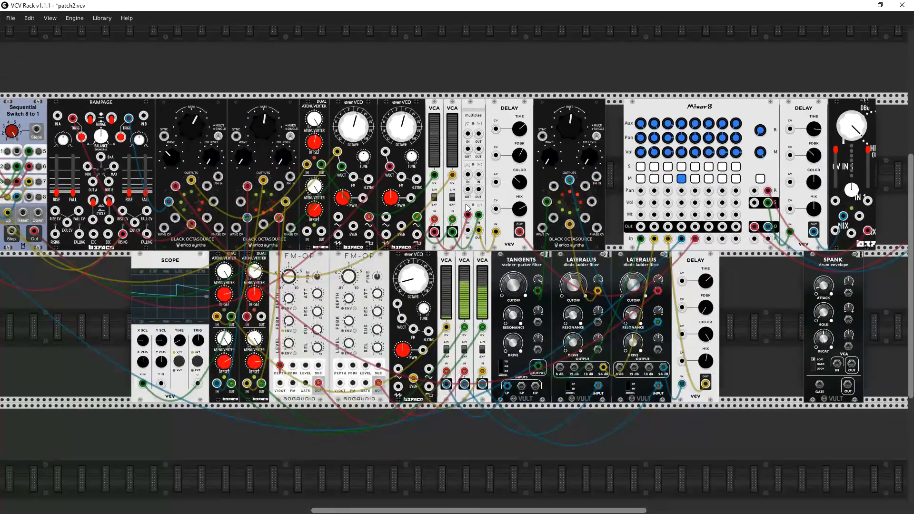
{"action": "scroll", "coordinate": [490, 206], "scroll_direction": "left", "scroll_amount": 5}
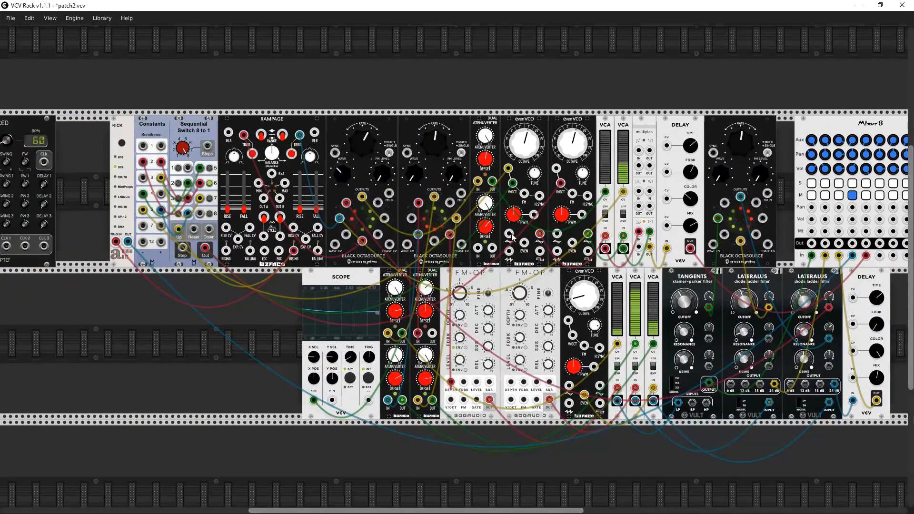
{"action": "scroll", "coordinate": [681, 241], "scroll_direction": "right", "scroll_amount": 5}
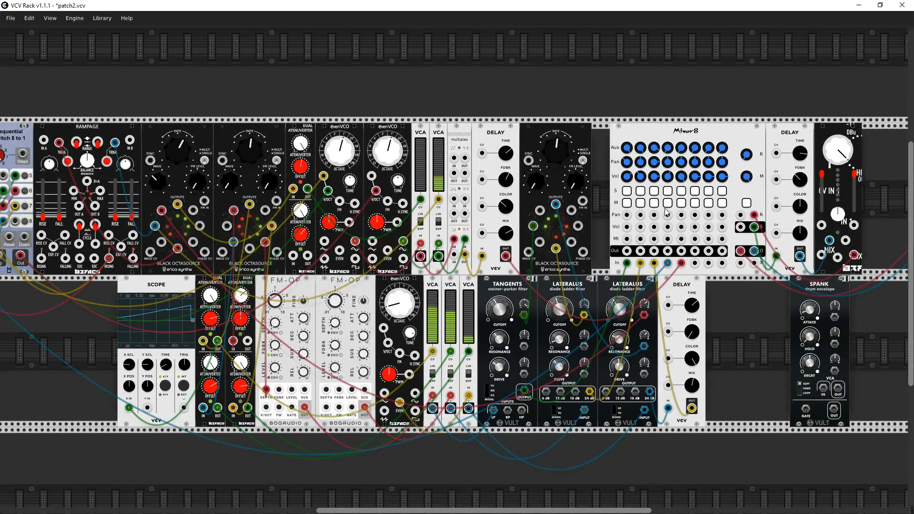
- Review the patch from the Mixer-8 and filters back to the Rampage and Sequential Switch
{"action": "scroll", "coordinate": [339, 274], "scroll_direction": "down", "scroll_amount": 5}
{"action": "scroll", "coordinate": [351, 280], "scroll_direction": "up", "scroll_amount": 8}
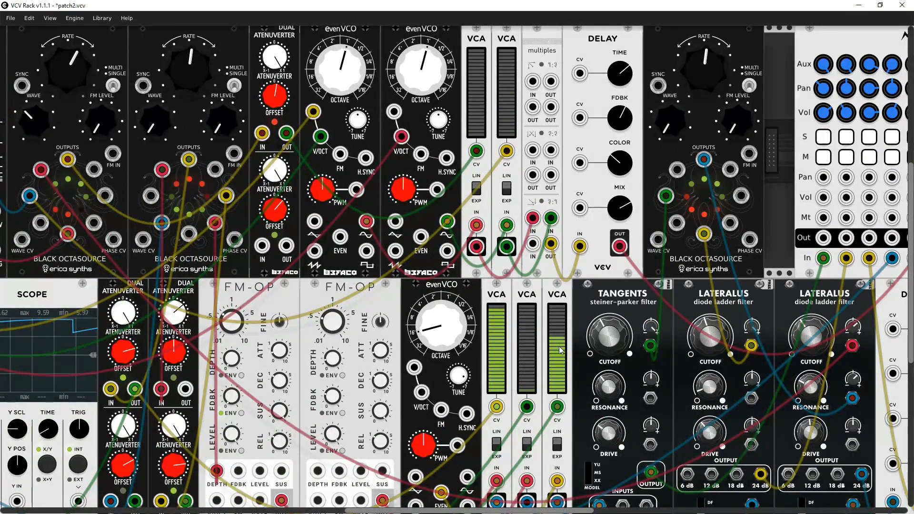
{"action": "scroll", "coordinate": [582, 333], "scroll_direction": "left", "scroll_amount": 10}
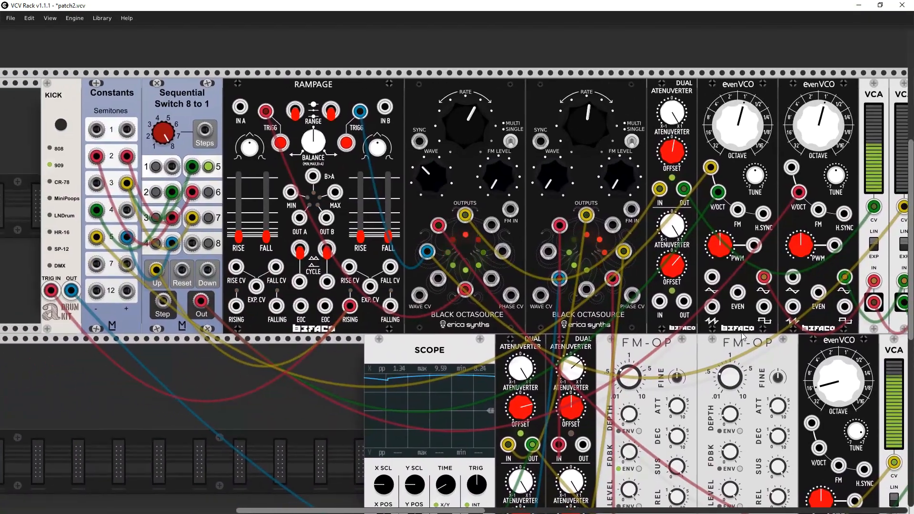
- Trace the two upper evenVCO voices from the Octasources and dual attenuverter through the VCAs, multiples and Delay to the Mixer-8
{"action": "left_click_drag", "start_coordinate": [742, 333], "coordinate": [363, 289]}
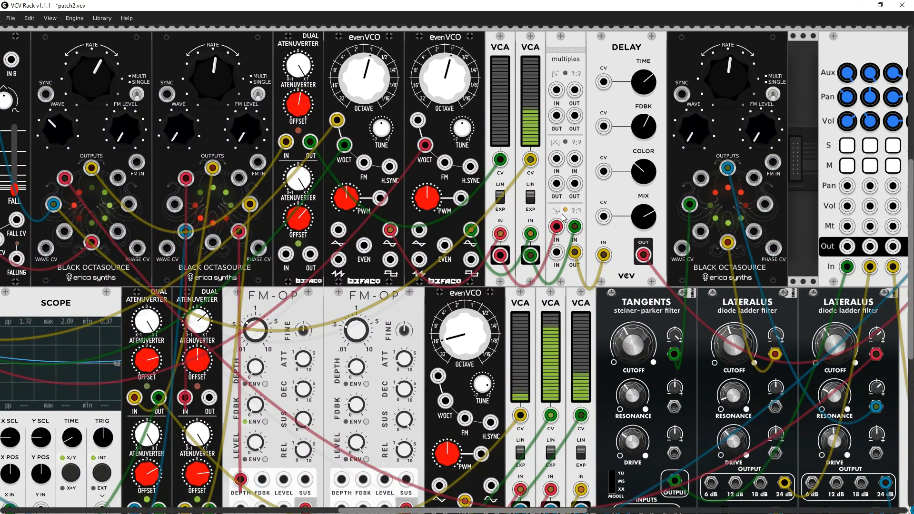
{"action": "left_click_drag", "start_coordinate": [563, 218], "coordinate": [418, 200]}
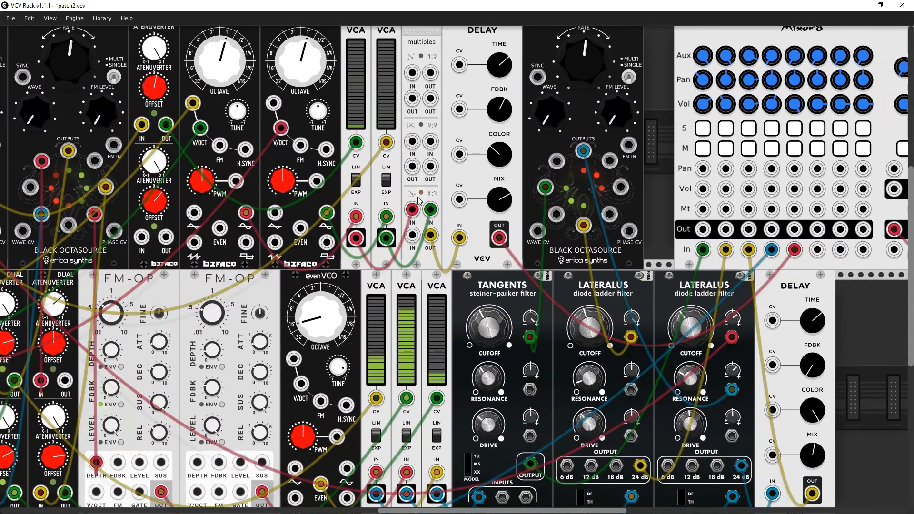
{"action": "scroll", "coordinate": [419, 200], "scroll_direction": "down", "scroll_amount": 2}
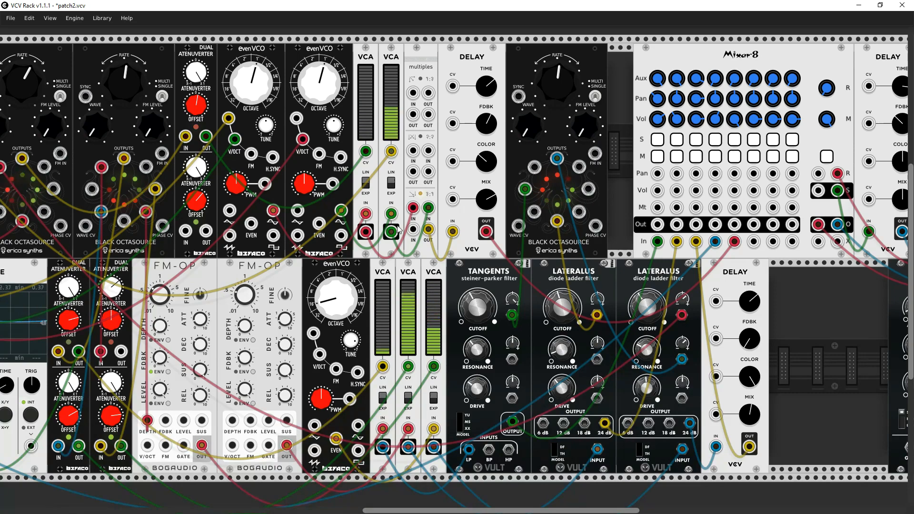
{"action": "left_click_drag", "start_coordinate": [342, 210], "coordinate": [625, 286]}
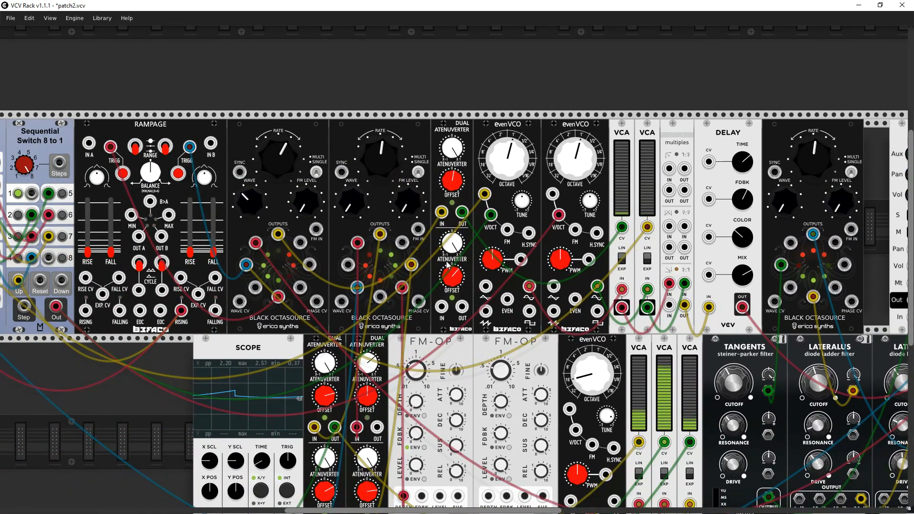
{"action": "scroll", "coordinate": [438, 254], "scroll_direction": "up", "scroll_amount": 5}
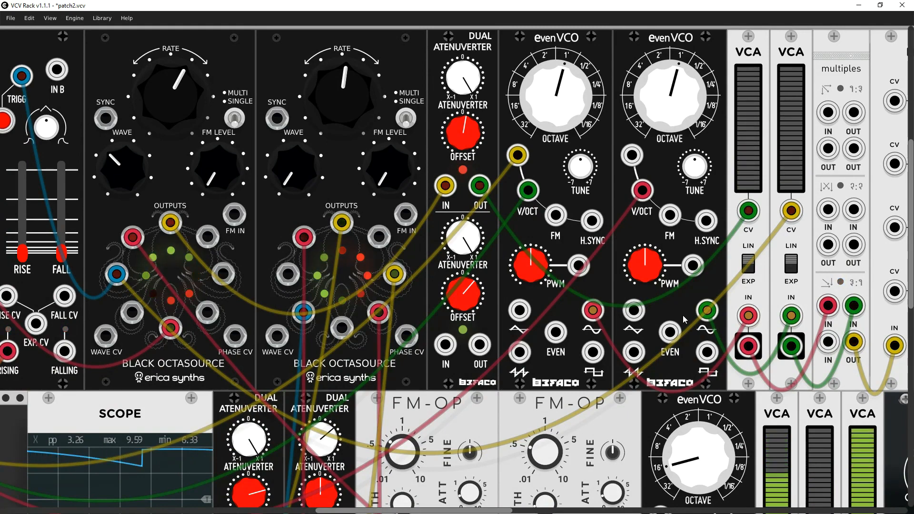
{"action": "left_click_drag", "start_coordinate": [683, 315], "coordinate": [70, 260]}
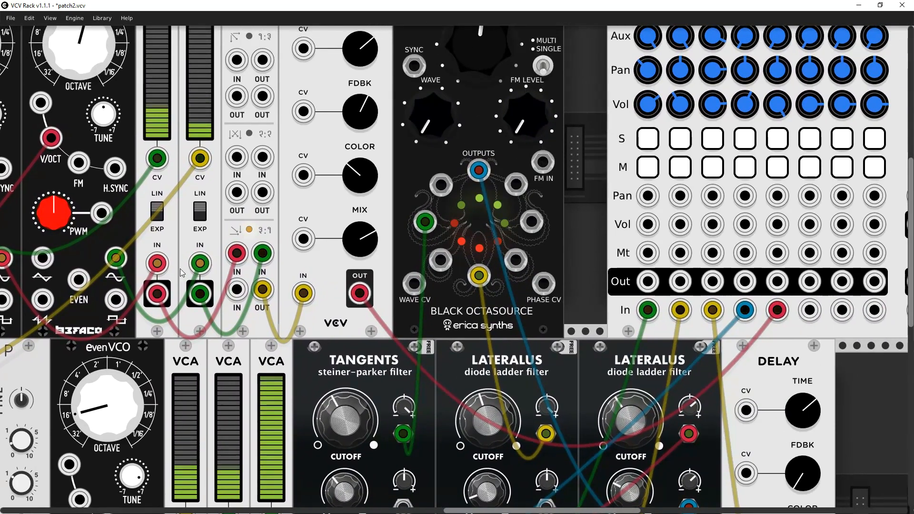
{"action": "scroll", "coordinate": [343, 280], "scroll_direction": "down", "scroll_amount": 2}
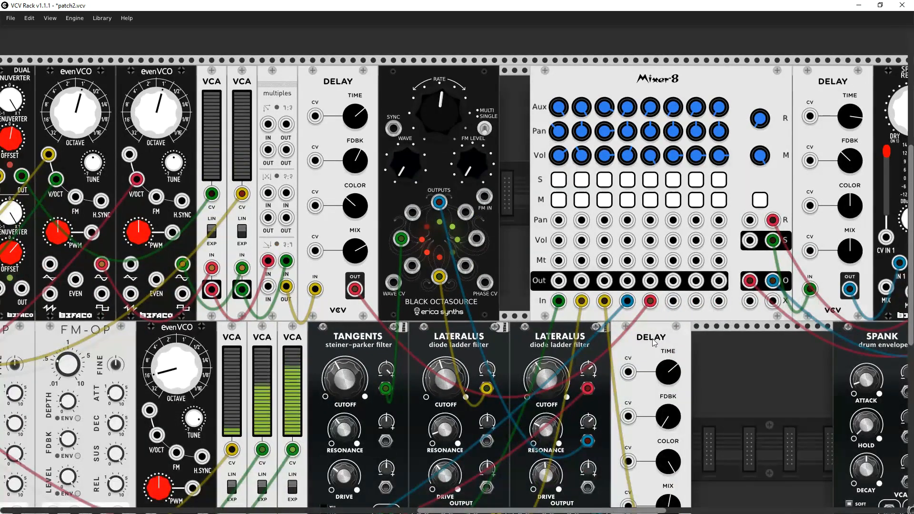
- Toggle the MULTI/SINGLE mode of the Black Octasource beside the Mixer-8
{"action": "left_click_drag", "start_coordinate": [693, 353], "coordinate": [538, 336]}
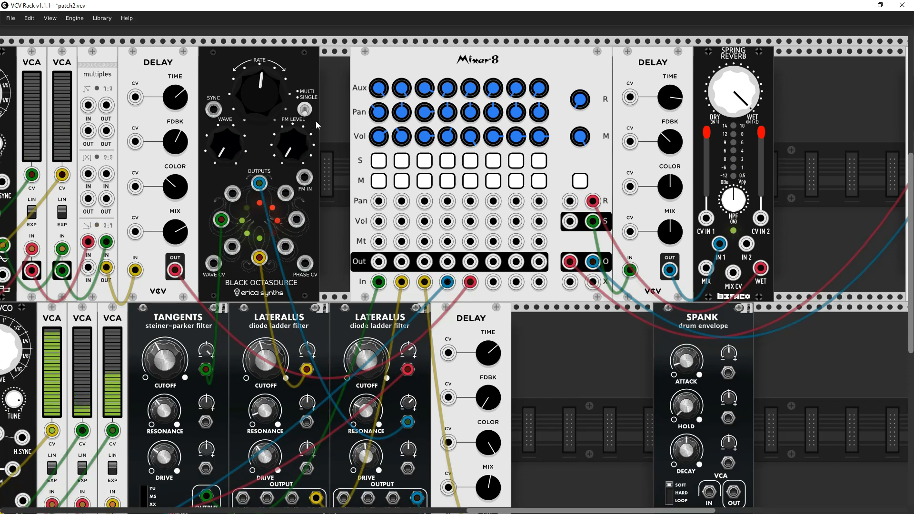
{"action": "left_click", "coordinate": [307, 110]}
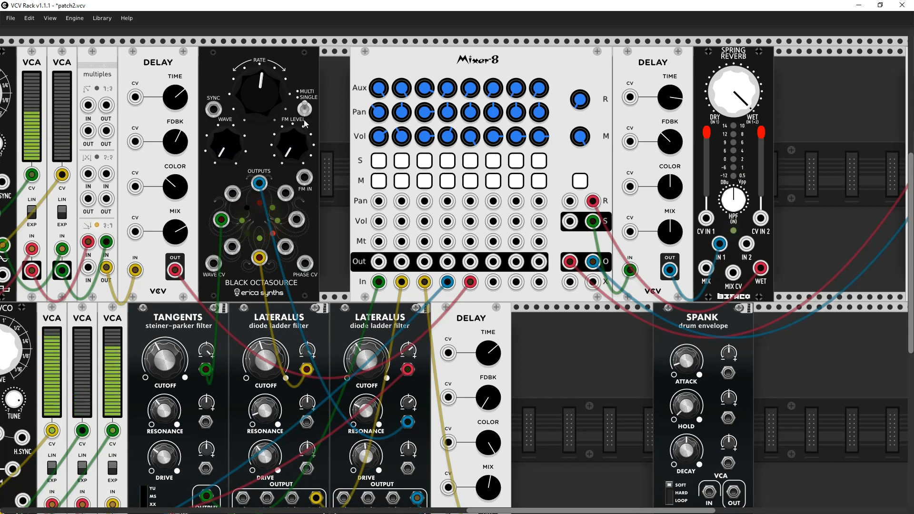